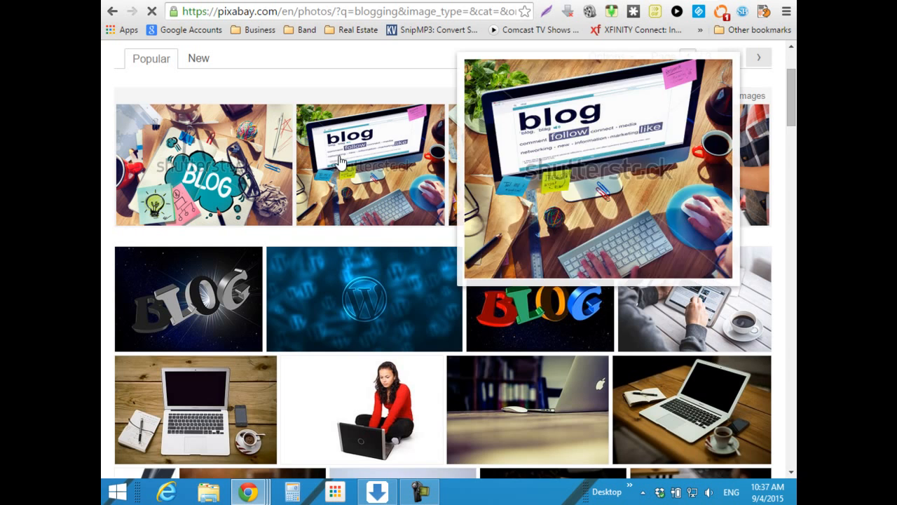
- Scroll down through the Pixabay 'blogging' results grid, then back up to the top
scroll(354, 242, "down", 1)
scroll(354, 241, "down", 6)
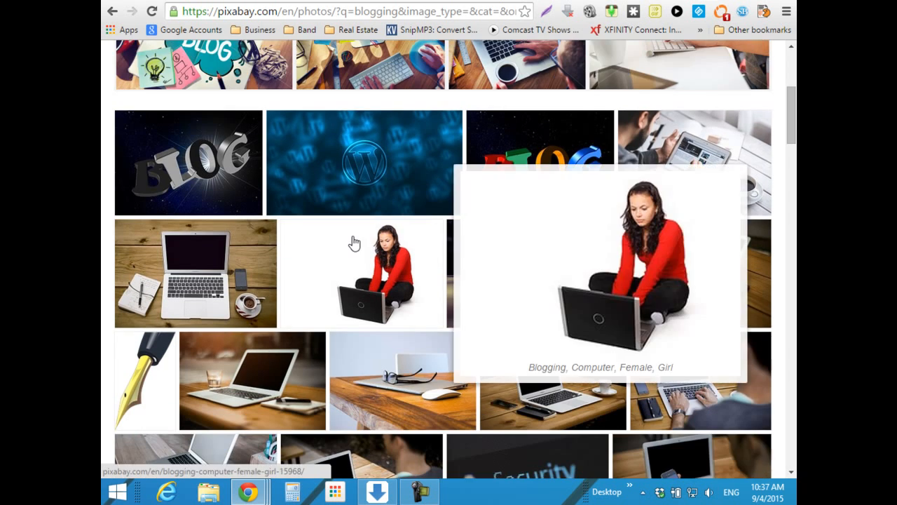
scroll(354, 242, "down", 1)
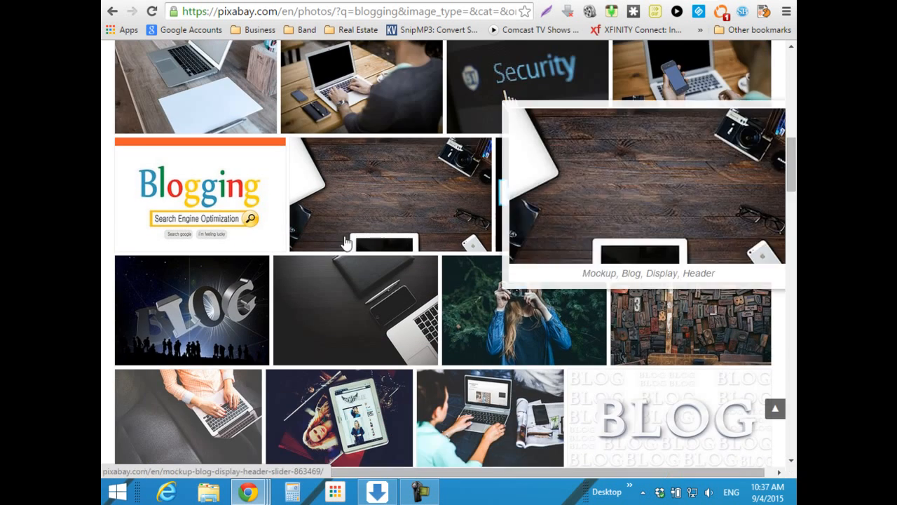
scroll(277, 224, "down", 3)
scroll(278, 224, "down", 10)
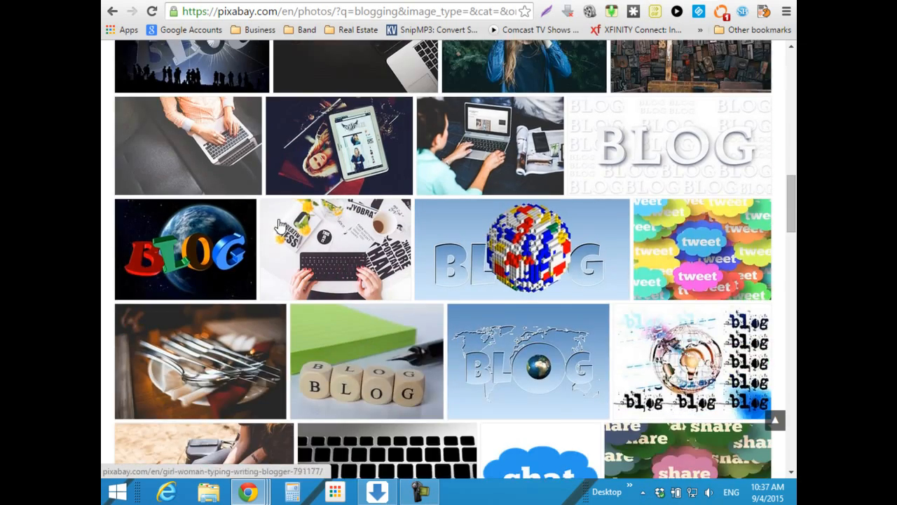
scroll(320, 243, "up", 20)
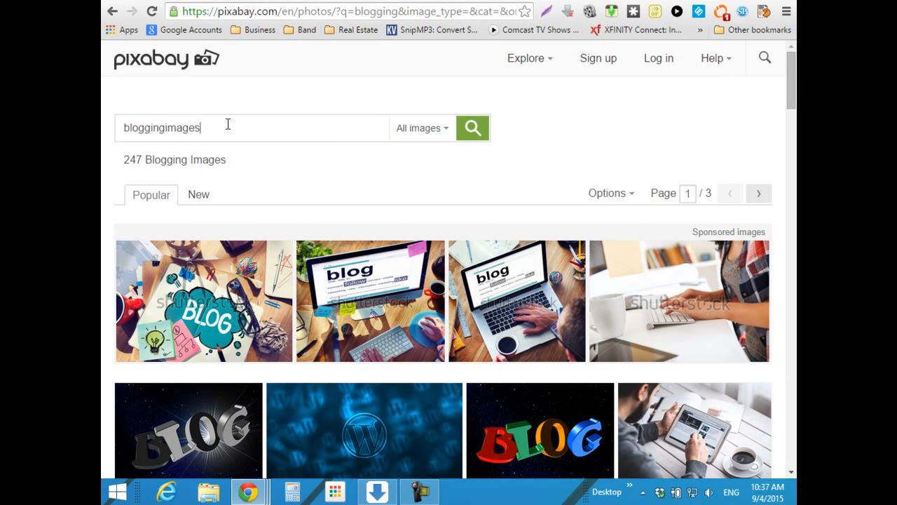
- Search Pixabay for 'blogging images' and open the Cms, Wordpress photo's details
type("im")
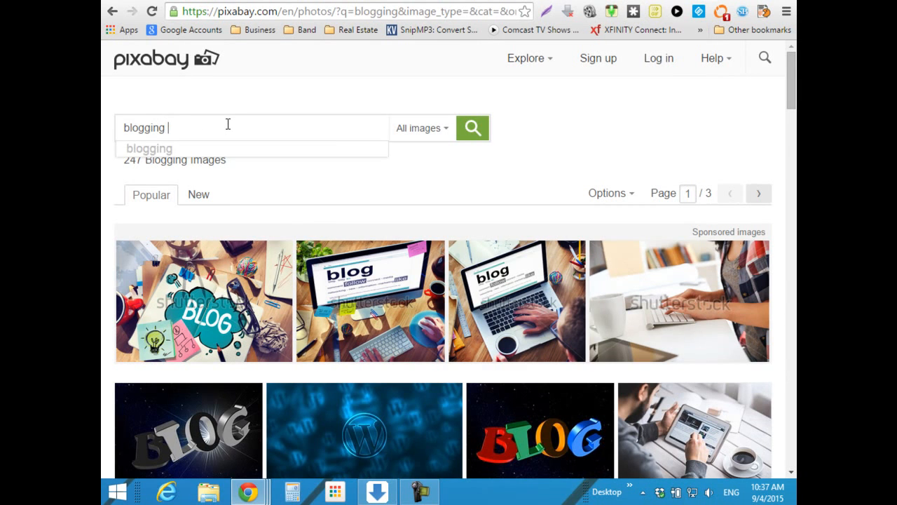
key("Return")
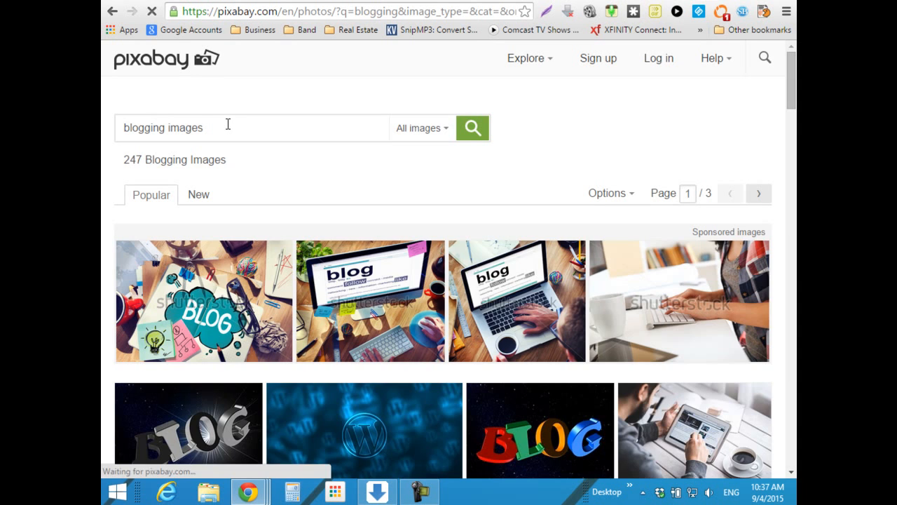
scroll(314, 181, "down", 2)
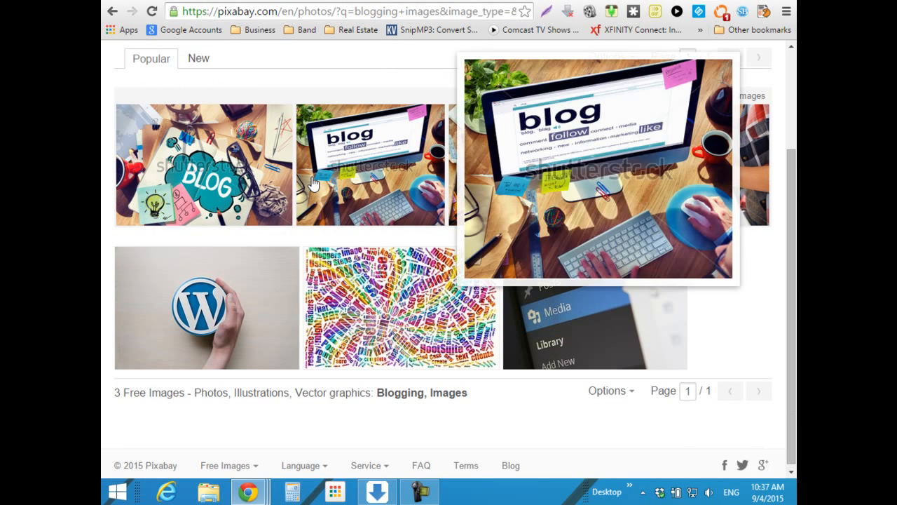
mouse_move(606, 306)
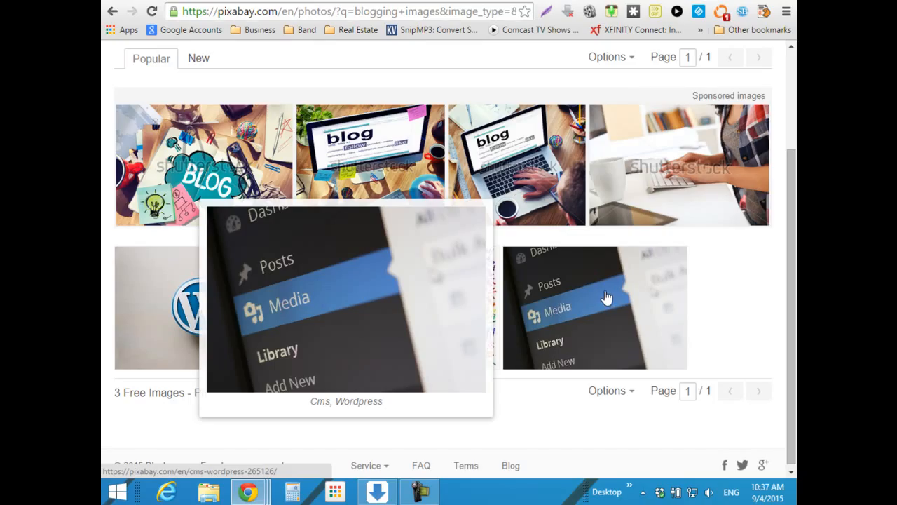
left_click(606, 298)
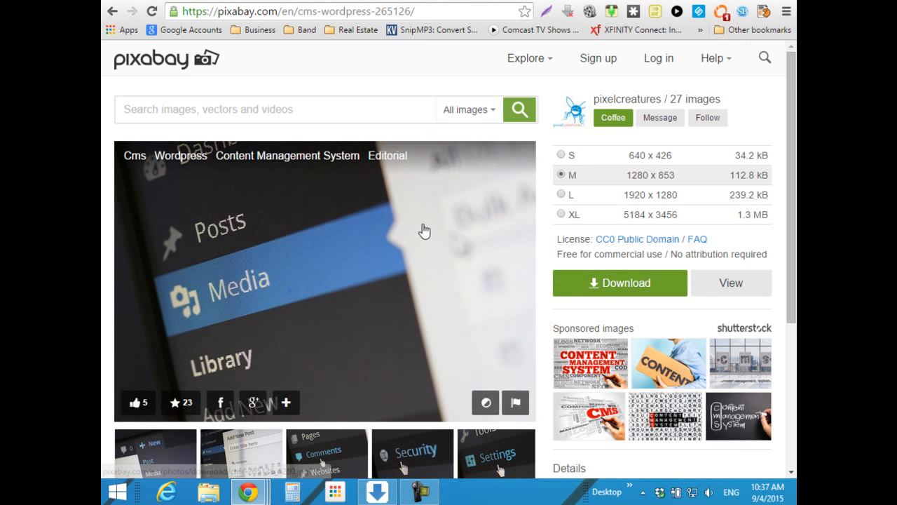
- Cancel the duplicate medium-size download of the photo and open a blank browser tab
left_click(645, 292)
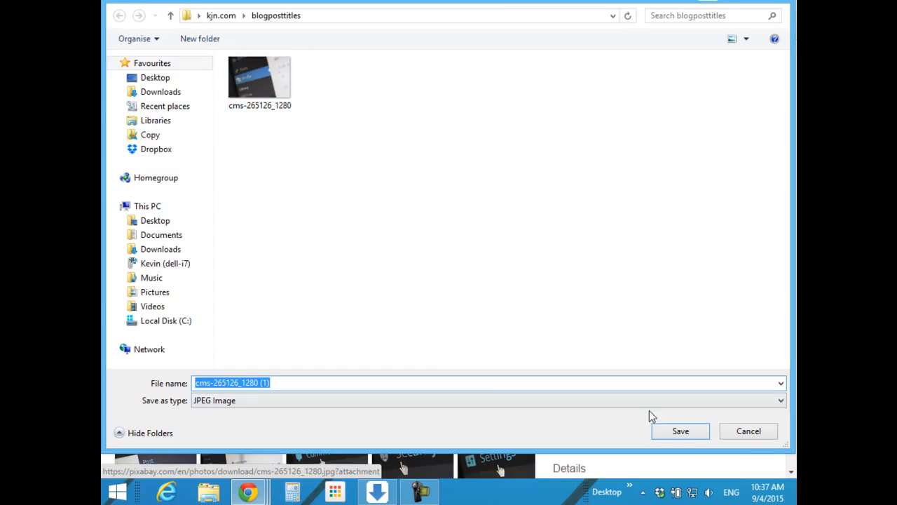
left_click(750, 432)
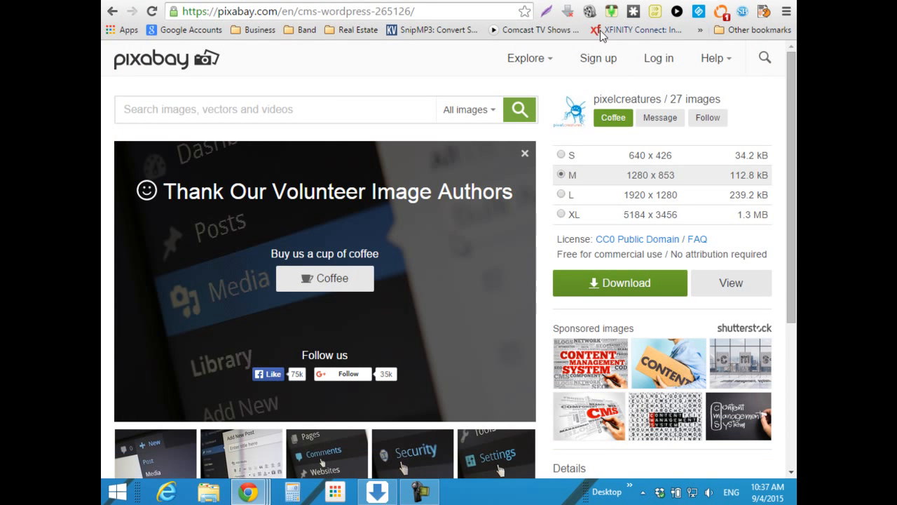
key("ctrl+t")
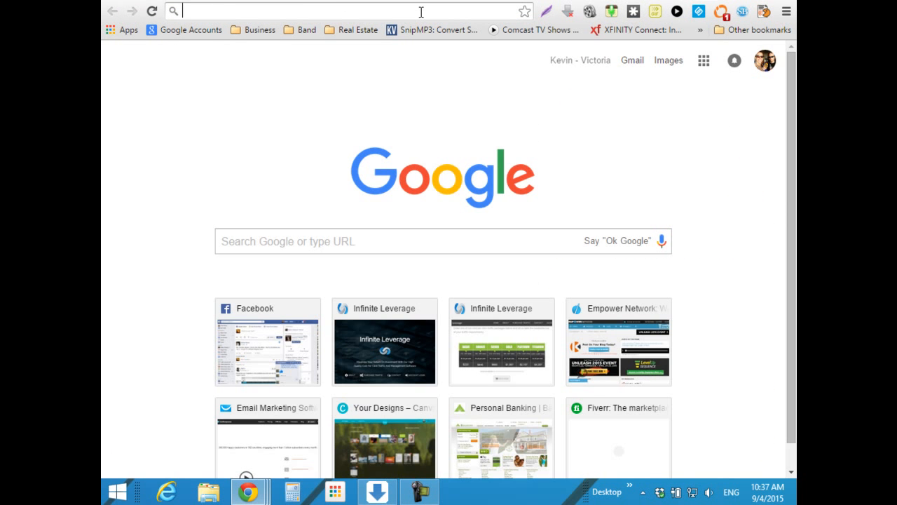
- Go to canva.com and scroll through the Your Designs page and back to the top
type("canva")
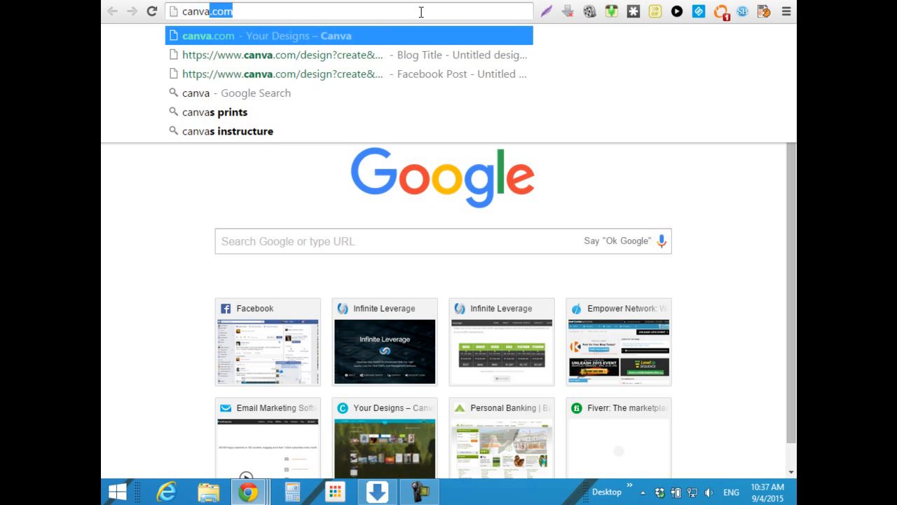
key("Return")
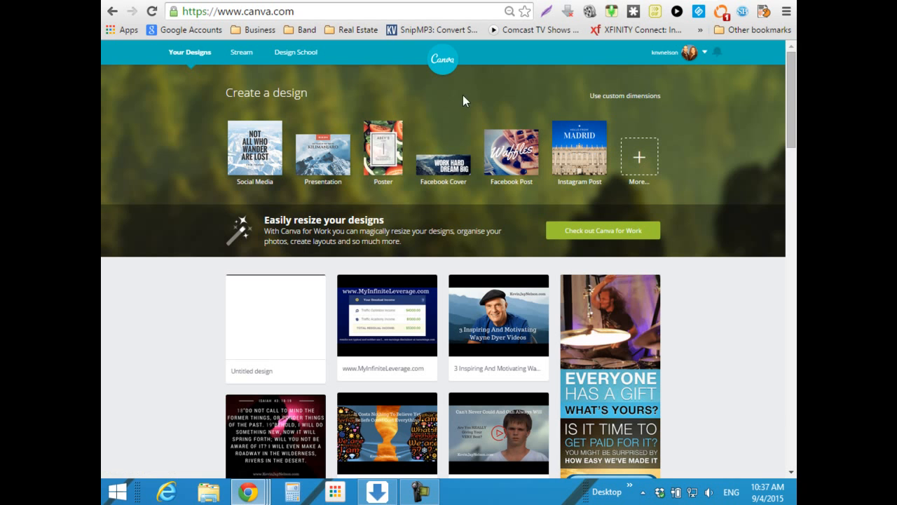
scroll(701, 280, "down", 1)
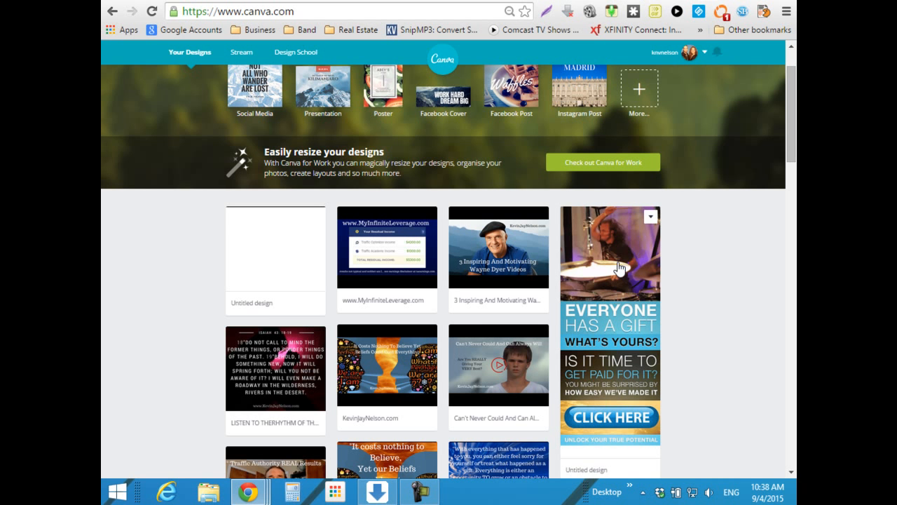
scroll(735, 310, "down", 3)
scroll(733, 308, "down", 2)
scroll(679, 184, "up", 3)
scroll(652, 225, "down", 2)
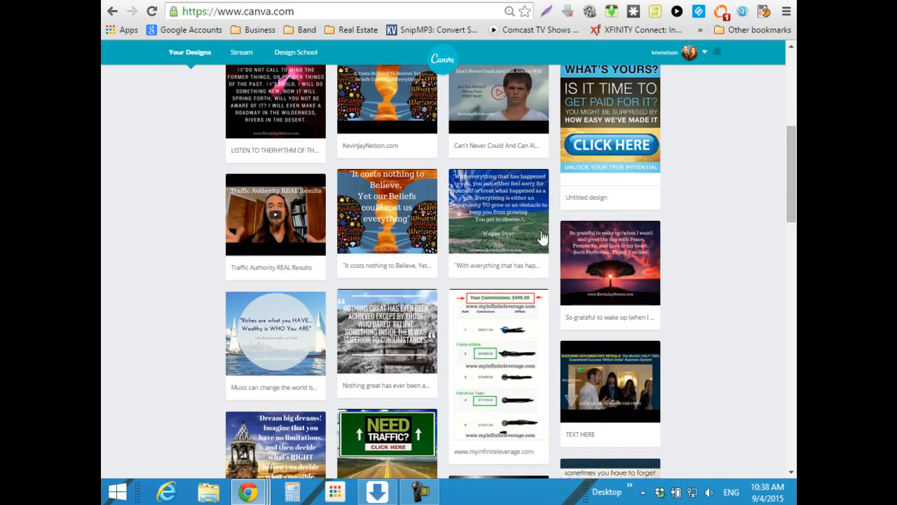
scroll(701, 235, "down", 3)
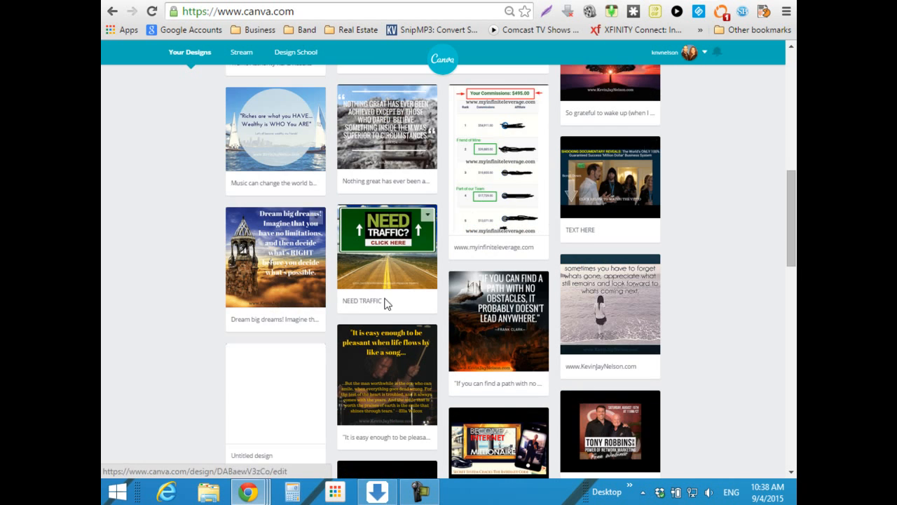
scroll(414, 305, "down", 7)
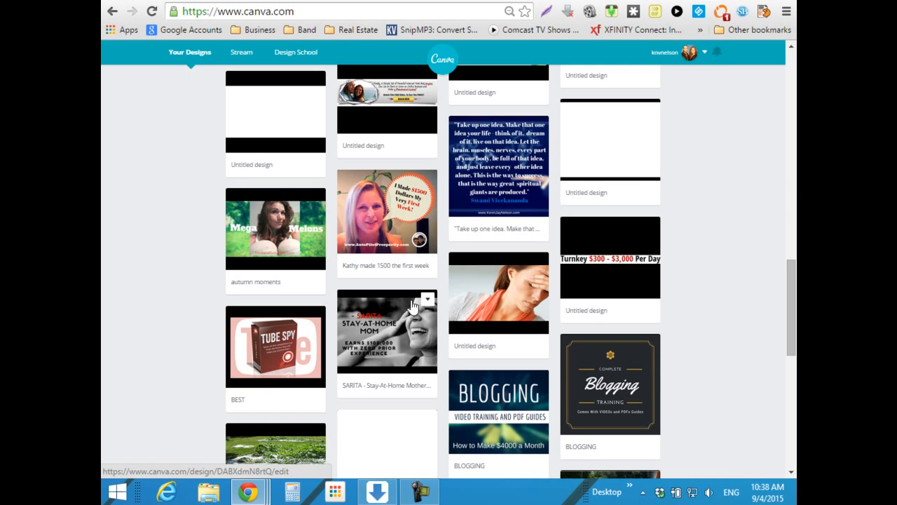
scroll(414, 305, "down", 3)
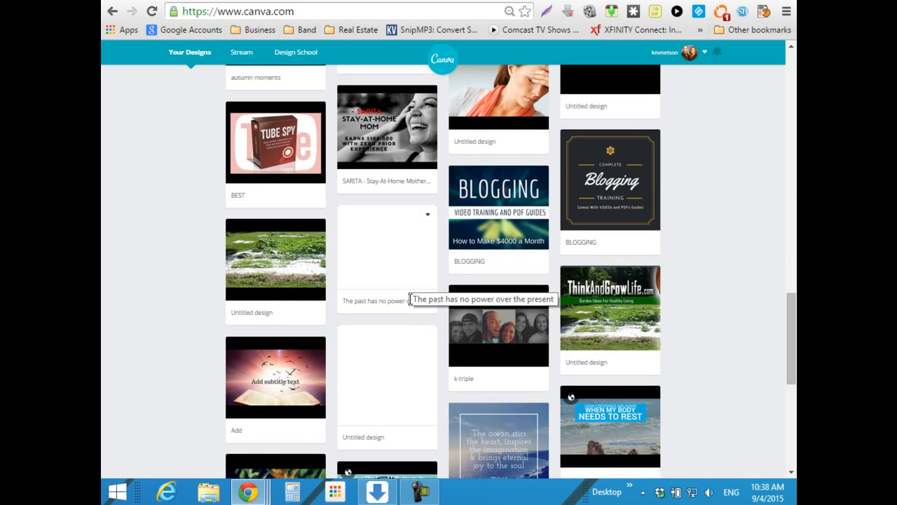
scroll(411, 302, "down", 6)
scroll(407, 304, "up", 4)
scroll(406, 304, "up", 15)
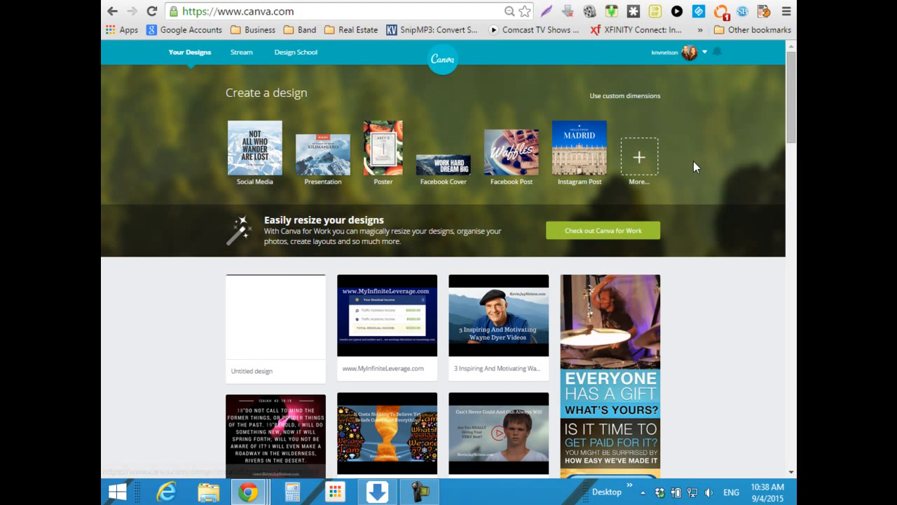
- From the full list of design types, create a new Blog Title design
left_click(641, 160)
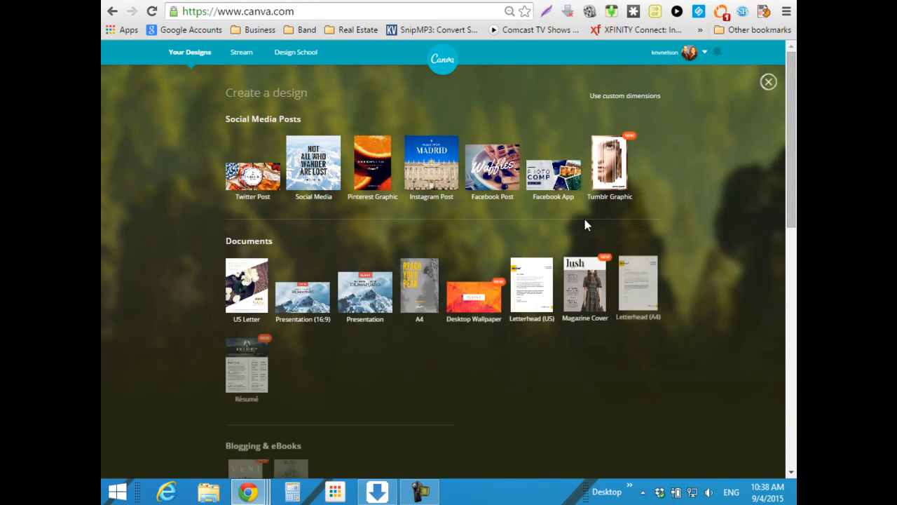
scroll(663, 161, "down", 2)
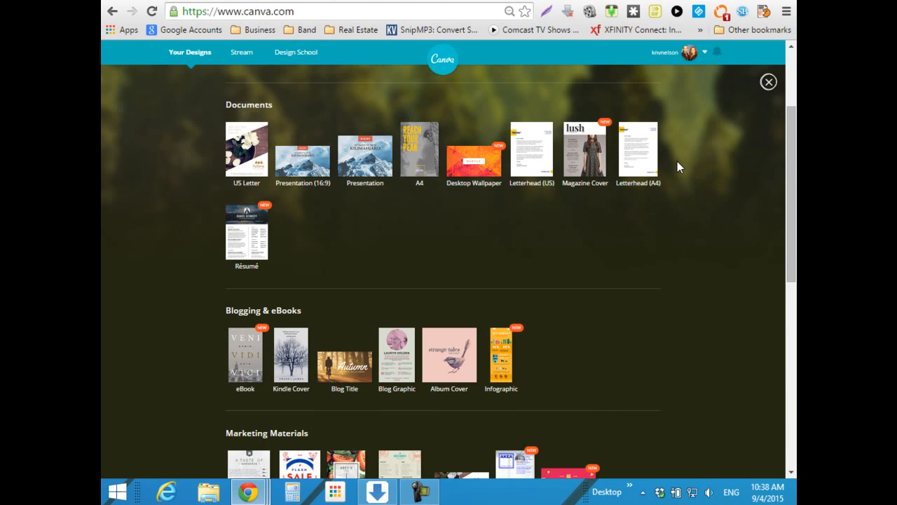
scroll(677, 167, "down", 1)
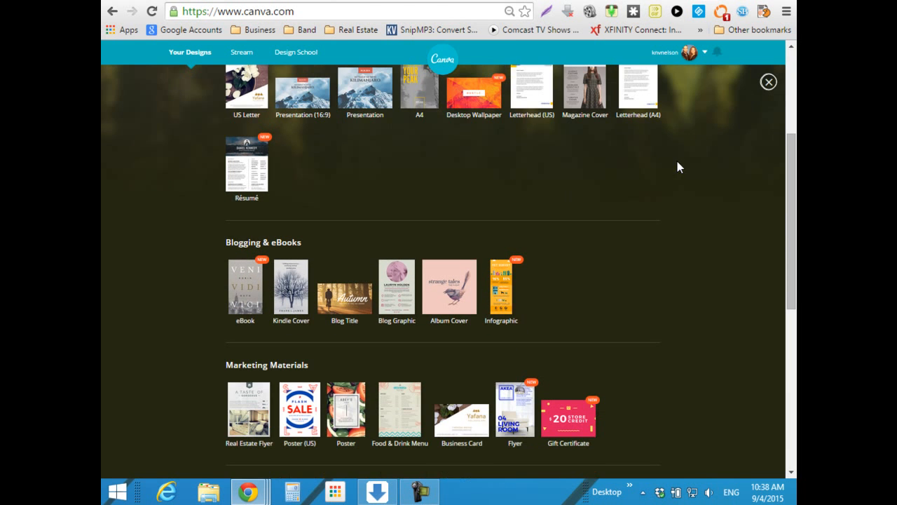
left_click(348, 294)
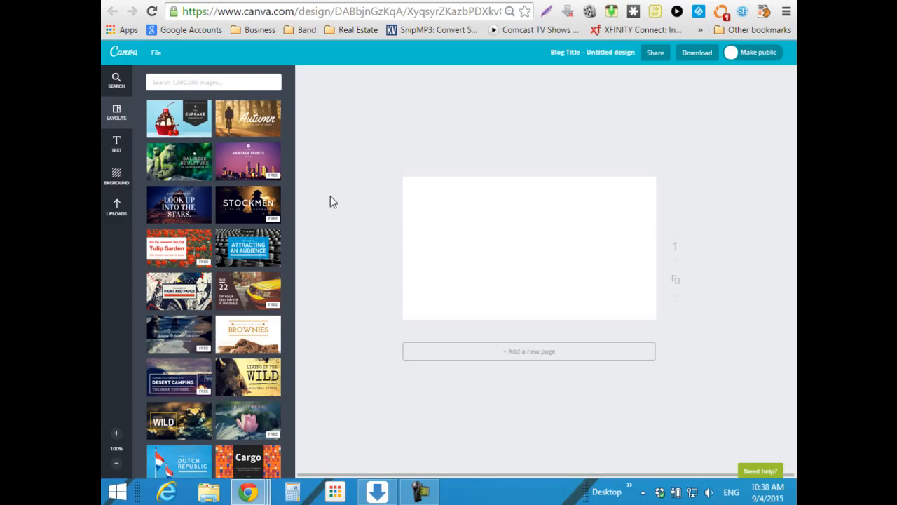
- Upload the cms-265126_1280 photo to Canva and place it on the blog title page
left_click(115, 218)
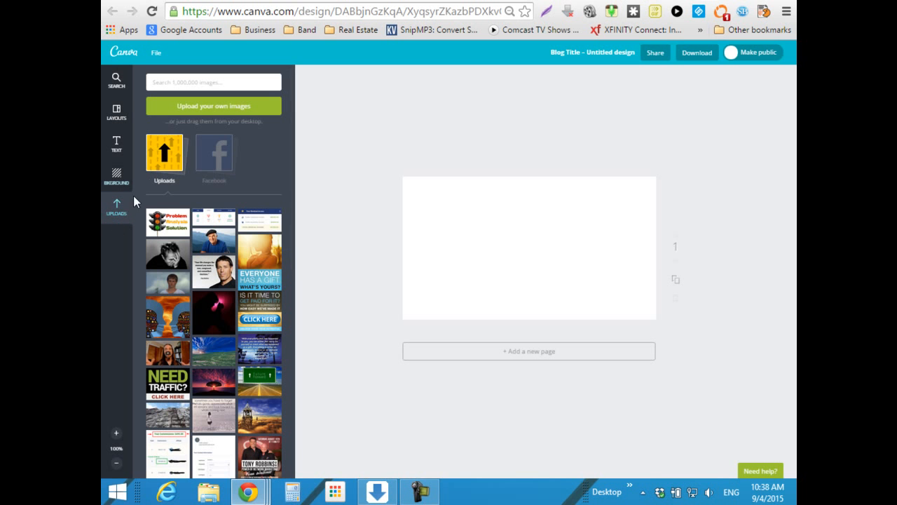
left_click(217, 111)
left_click(338, 86)
double_click(338, 86)
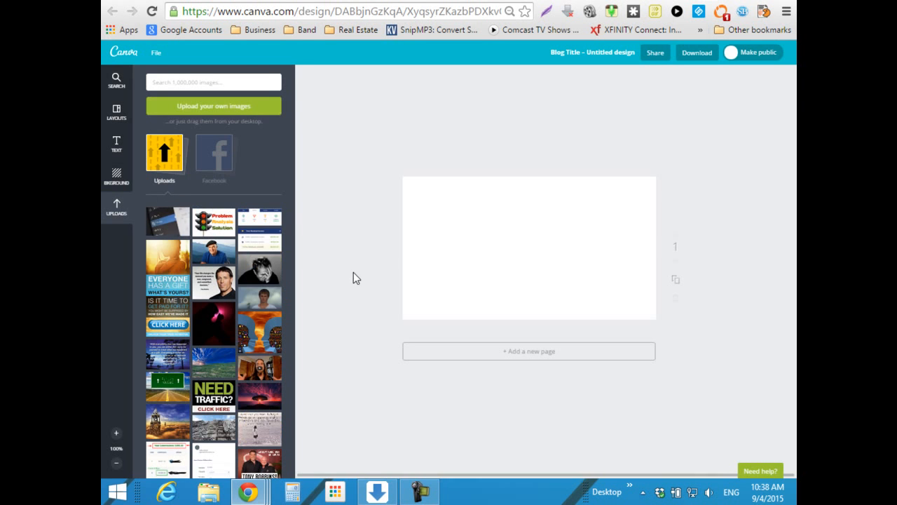
left_click(167, 224)
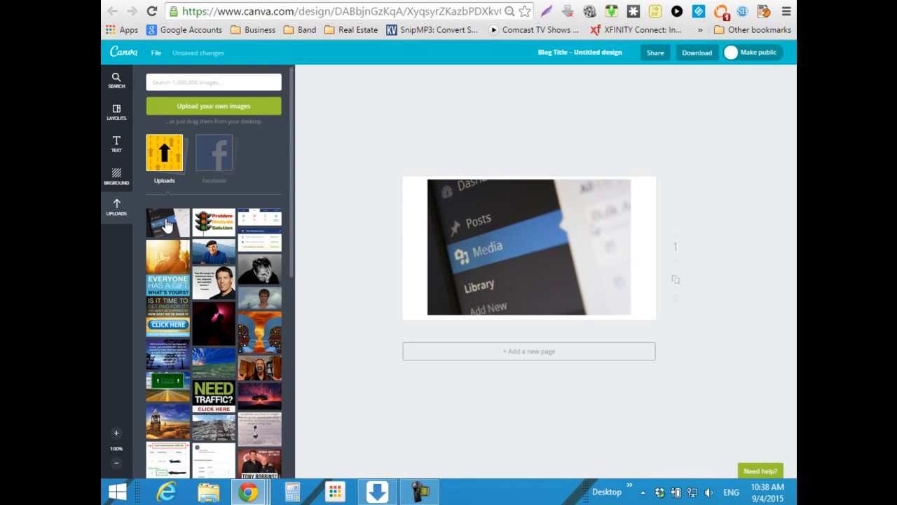
- Enlarge the photo past both page corners and nudge it slightly down to cover the page
left_click_drag(427, 181, 402, 164)
left_click_drag(632, 316, 661, 329)
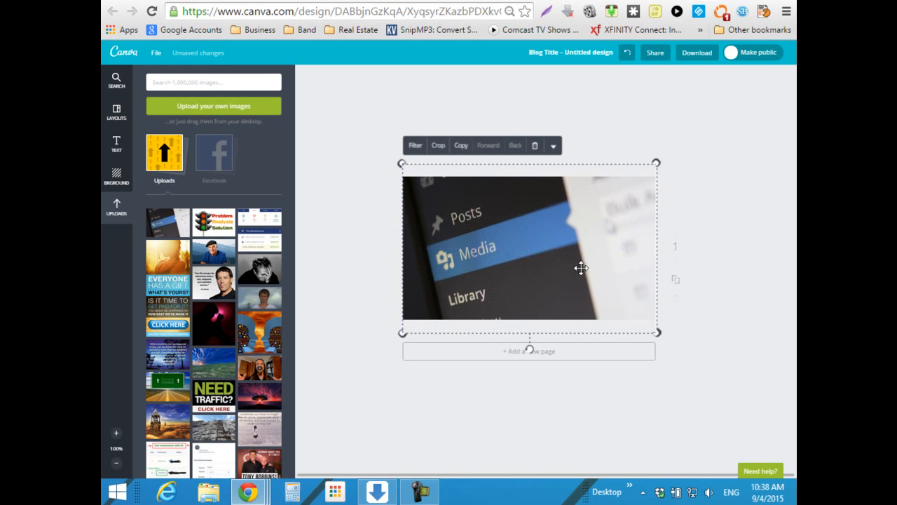
mouse_move(569, 258)
left_mouse_down()
mouse_move(568, 280)
mouse_move(568, 268)
left_mouse_up()
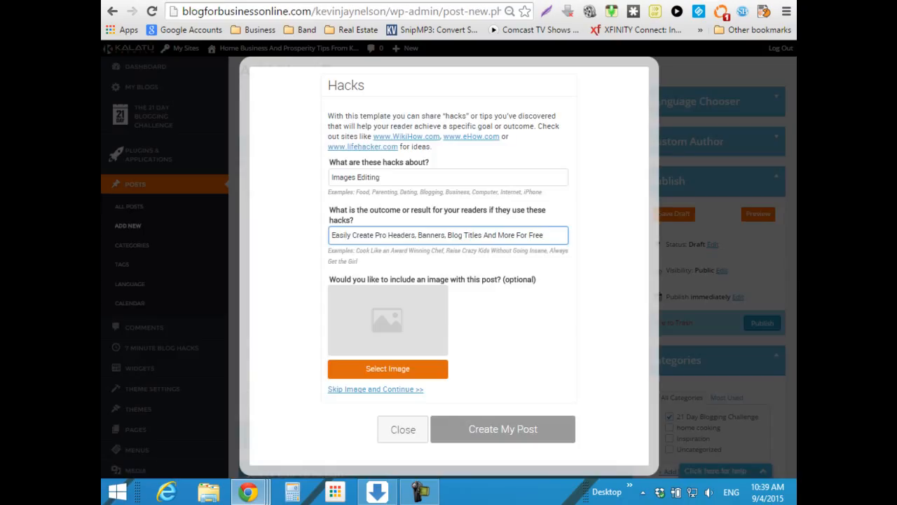
- Copy the WordPress outcome text 'Easily Create Pro Headers, Banners, Blog Titles And More For Free' and switch to Canva
triple_click(485, 235)
right_click(484, 233)
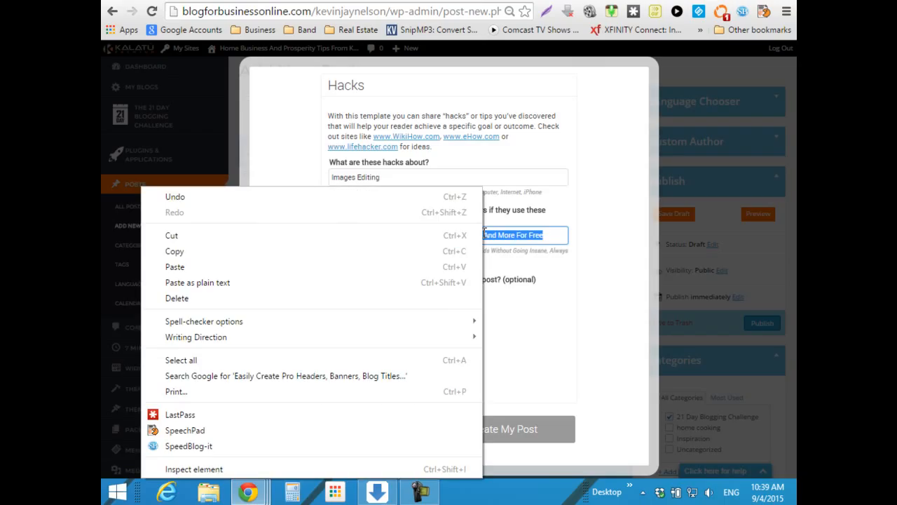
left_click(236, 253)
key("ctrl+Tab")
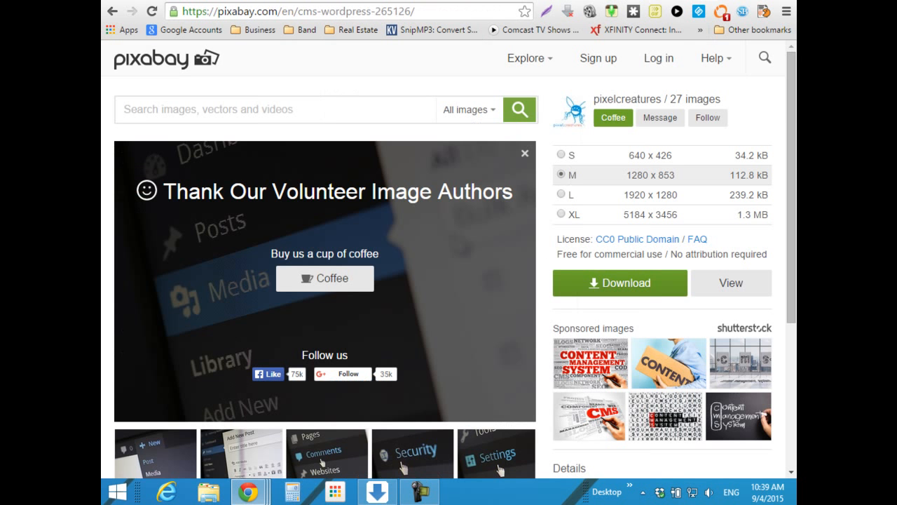
key("ctrl+shift+Tab")
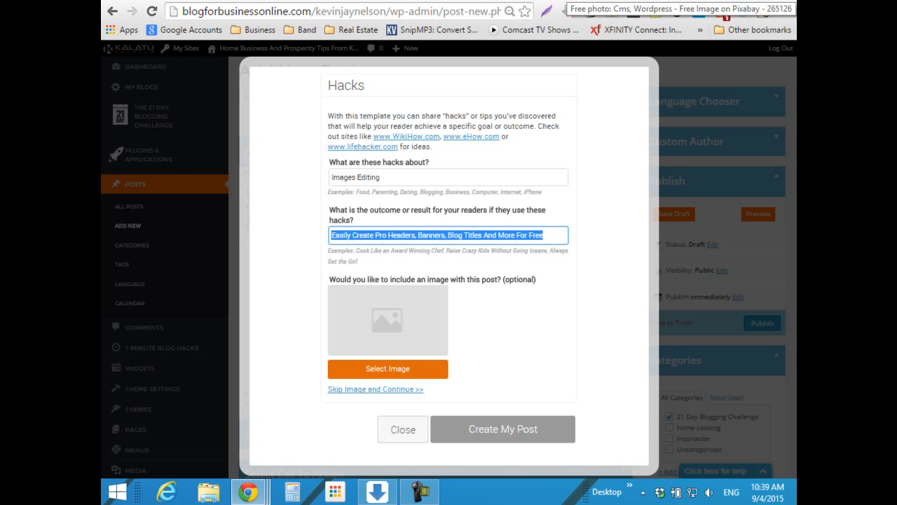
key("ctrl+Tab")
key("ctrl+Tab")
key("ctrl+Tab")
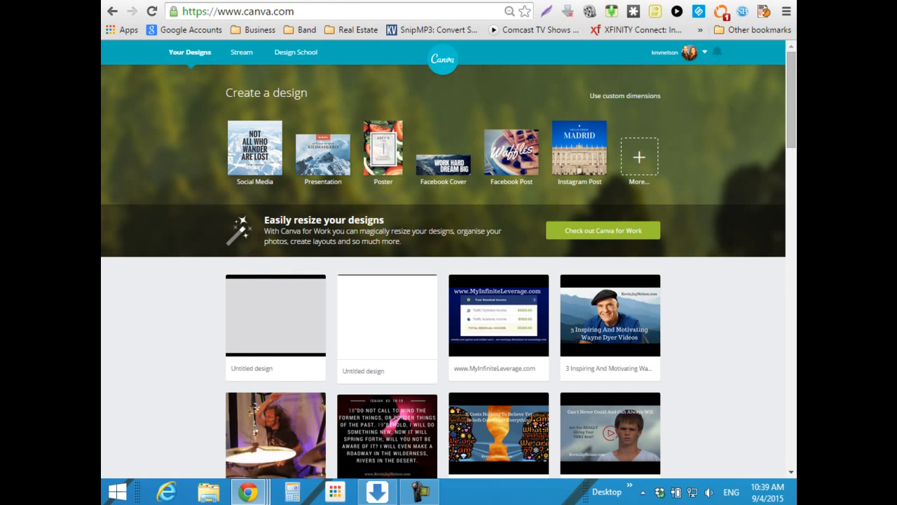
- Add a subheading to the Canva design, paste the copied title into it, and widen the box
key("ctrl+Tab")
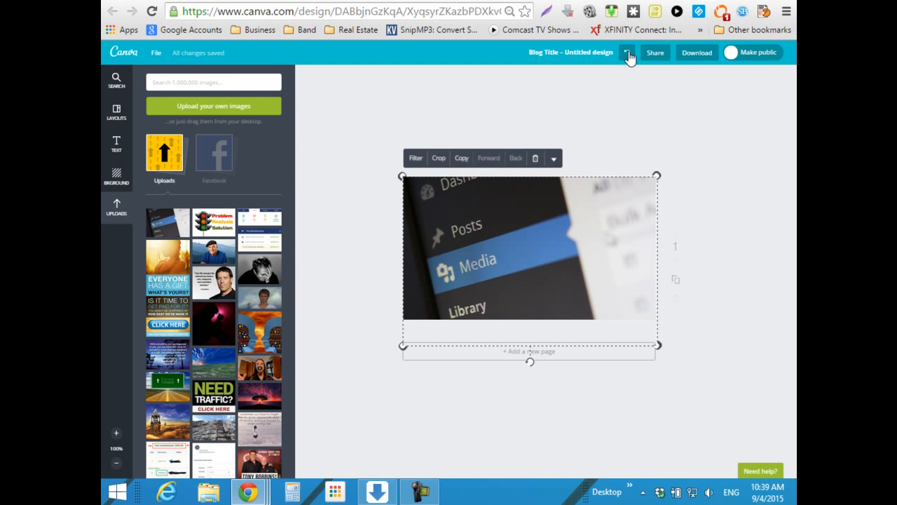
left_click(117, 145)
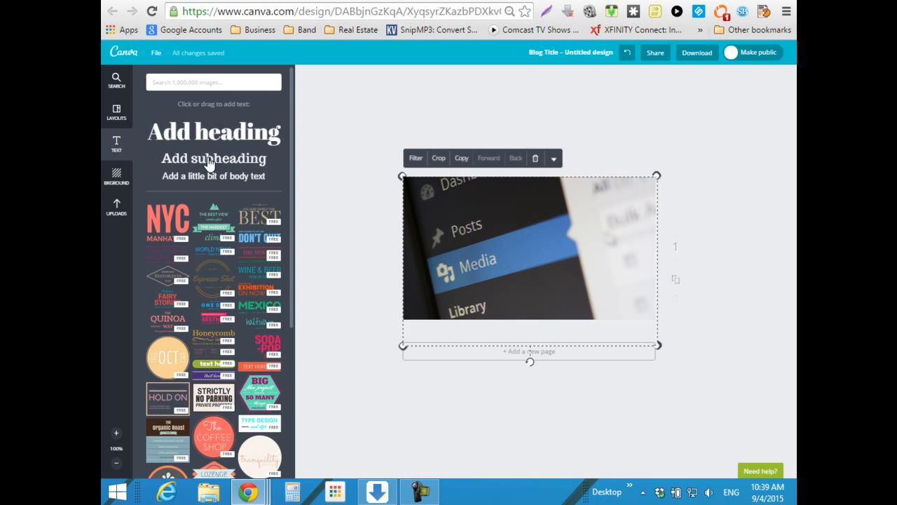
left_click(209, 163)
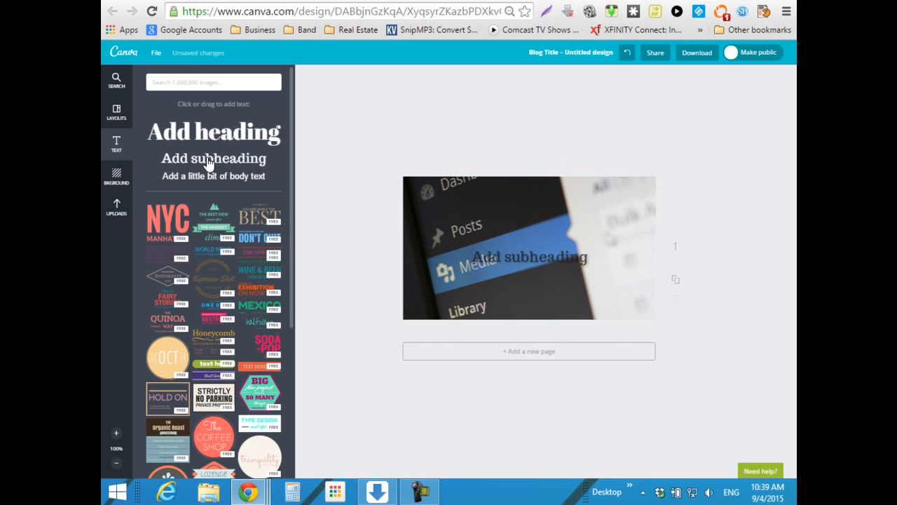
right_click(499, 258)
left_click(522, 265)
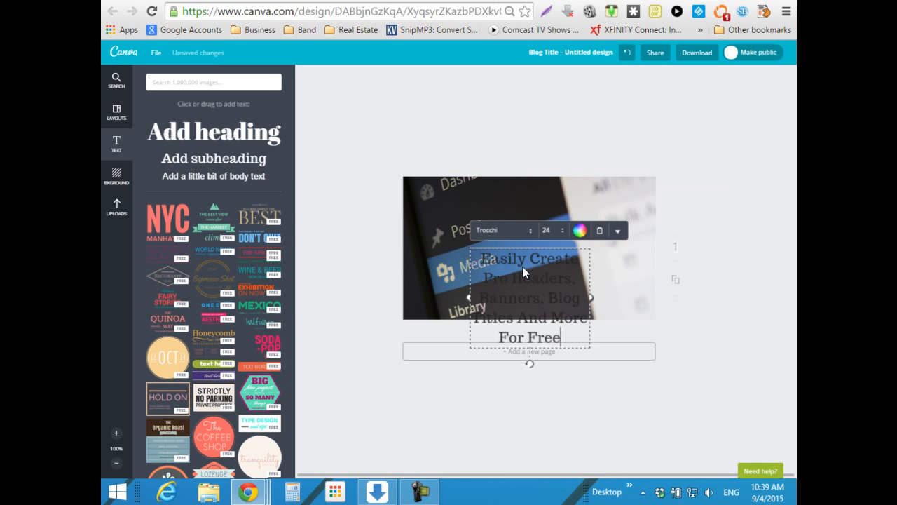
left_click_drag(468, 298, 415, 303)
left_click_drag(590, 287, 647, 282)
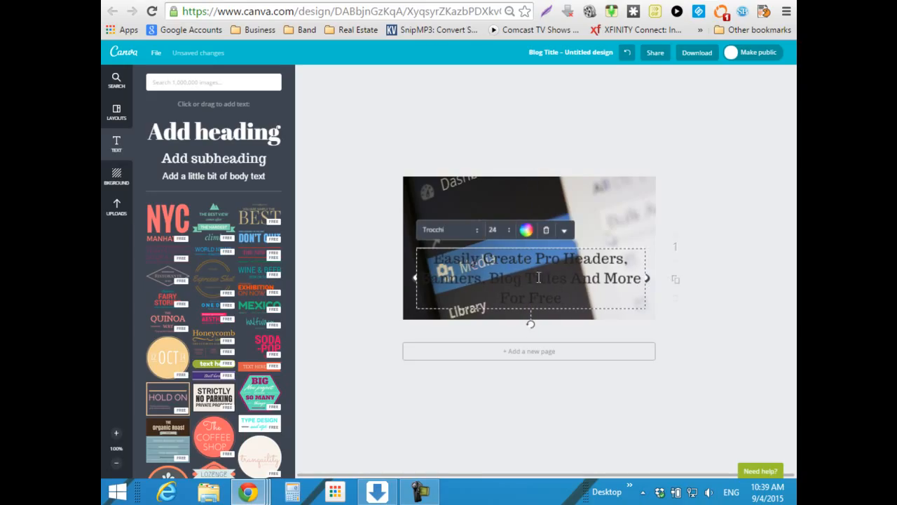
- Colour the title white and move it to the top of the photo
left_click(528, 233)
left_click(514, 184)
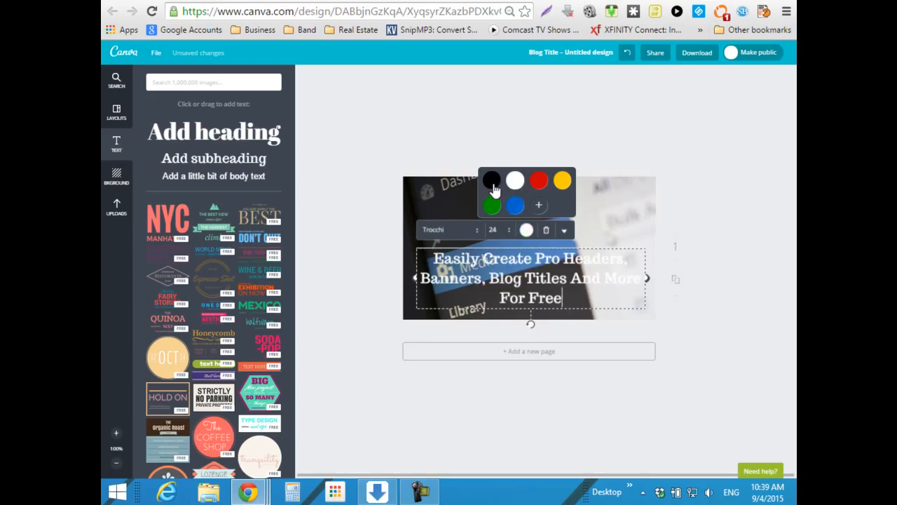
left_click(493, 187)
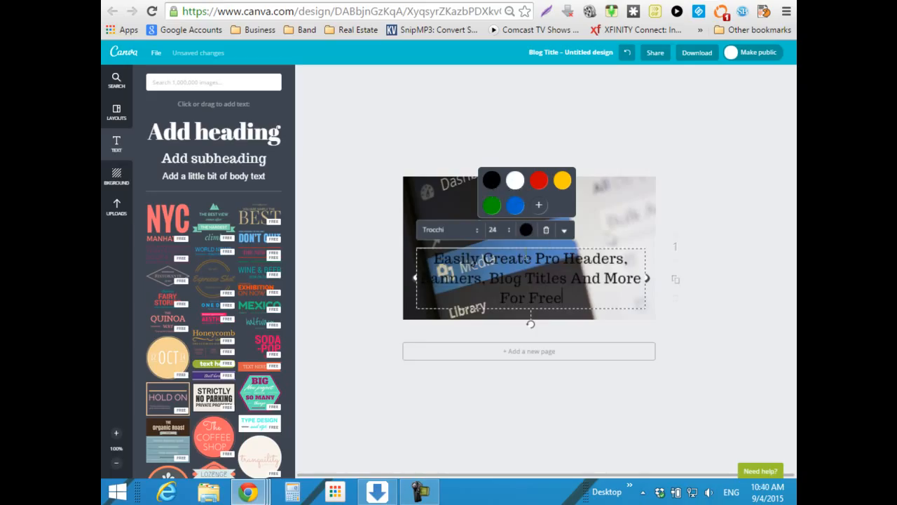
left_click_drag(529, 249, 530, 183)
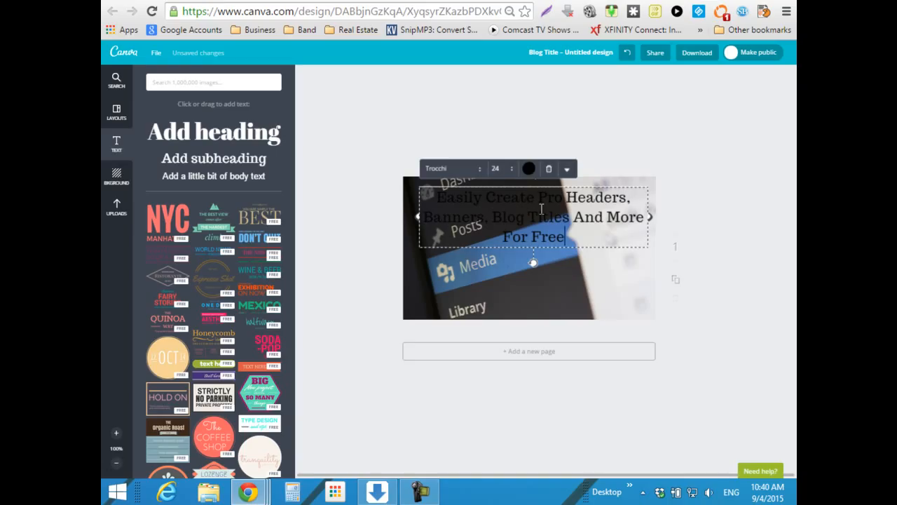
left_click(530, 172)
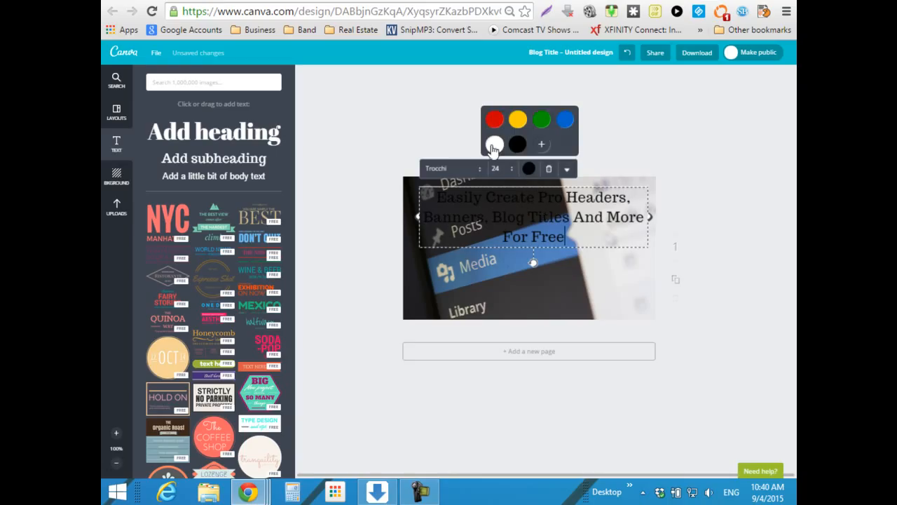
left_click(494, 146)
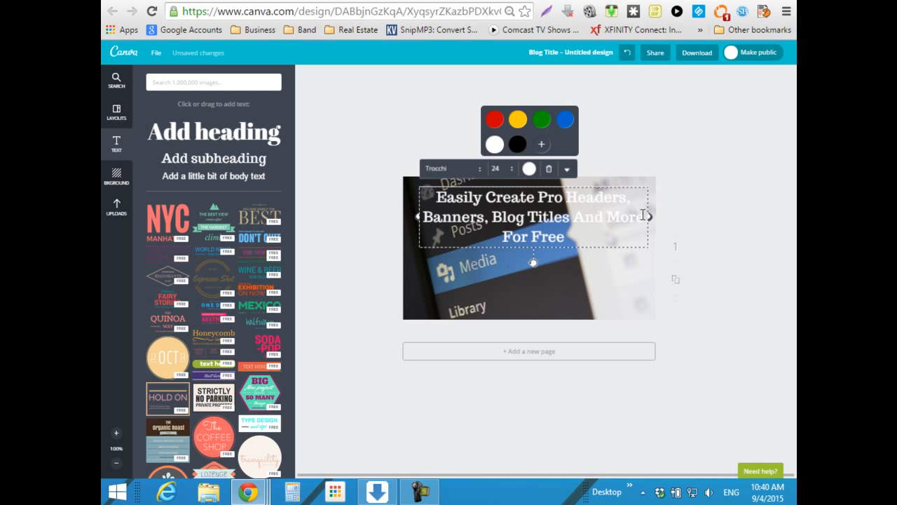
triple_click(558, 229)
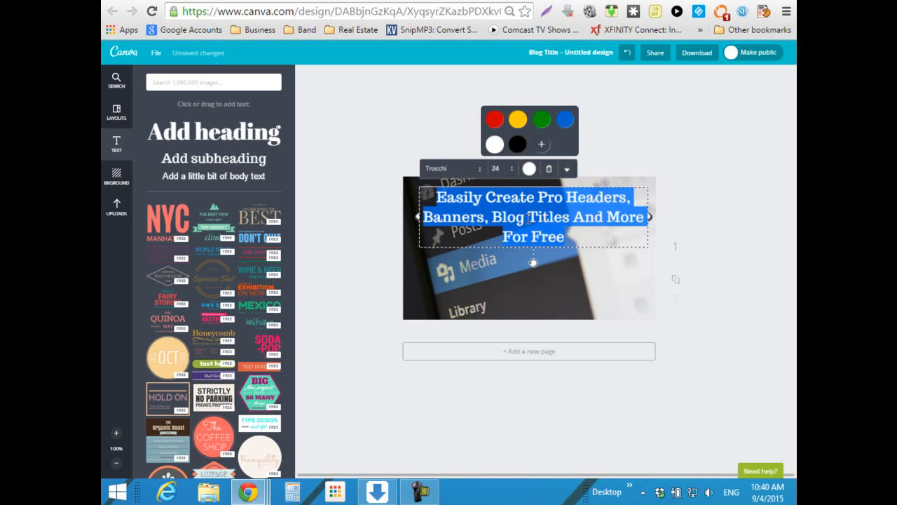
left_click(499, 169)
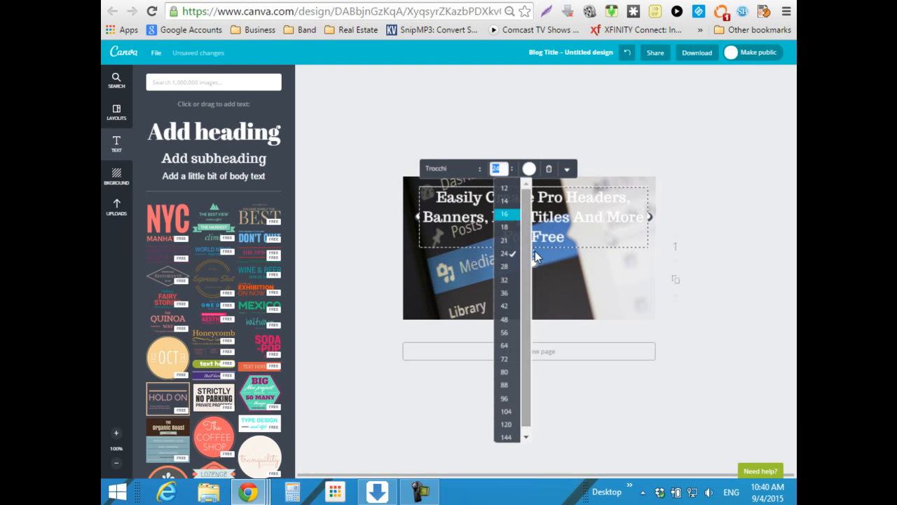
- Set the title font size to 18 and try recolouring the words 'Banners, Blog'
left_click(506, 228)
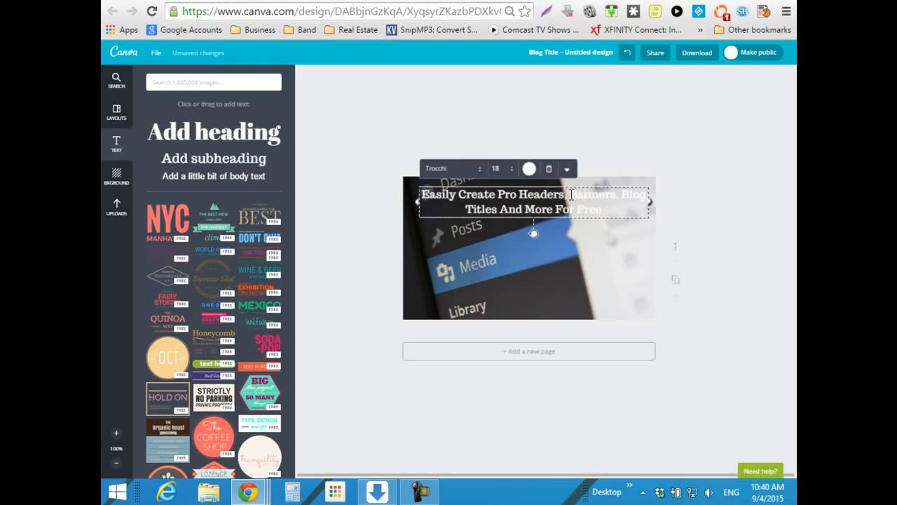
left_click_drag(571, 195, 642, 199)
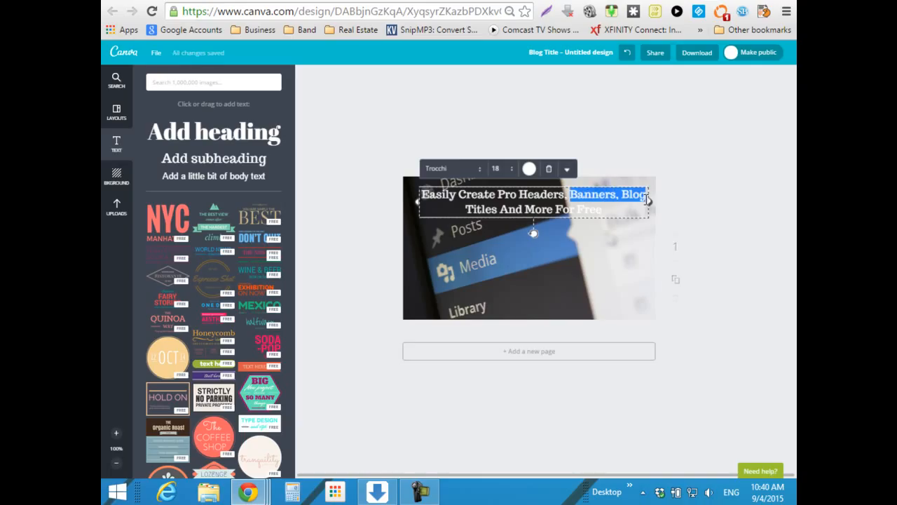
left_click(529, 170)
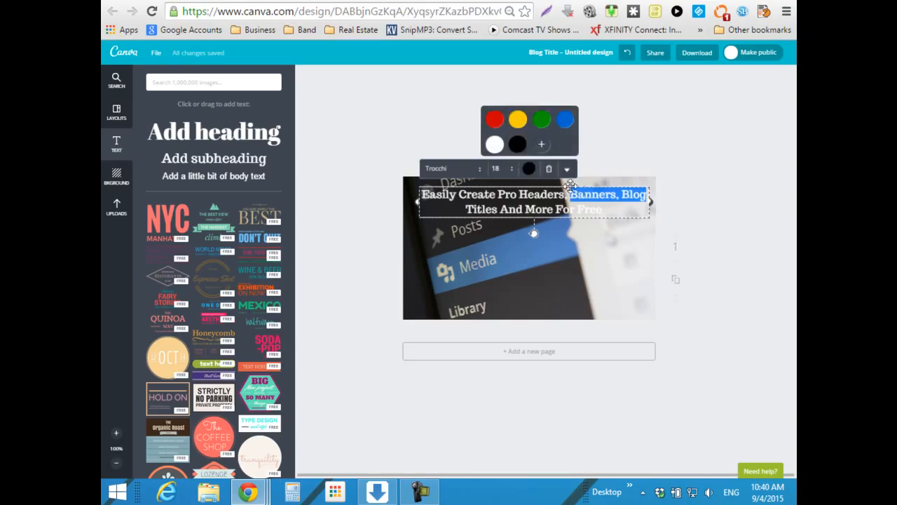
left_click(648, 158)
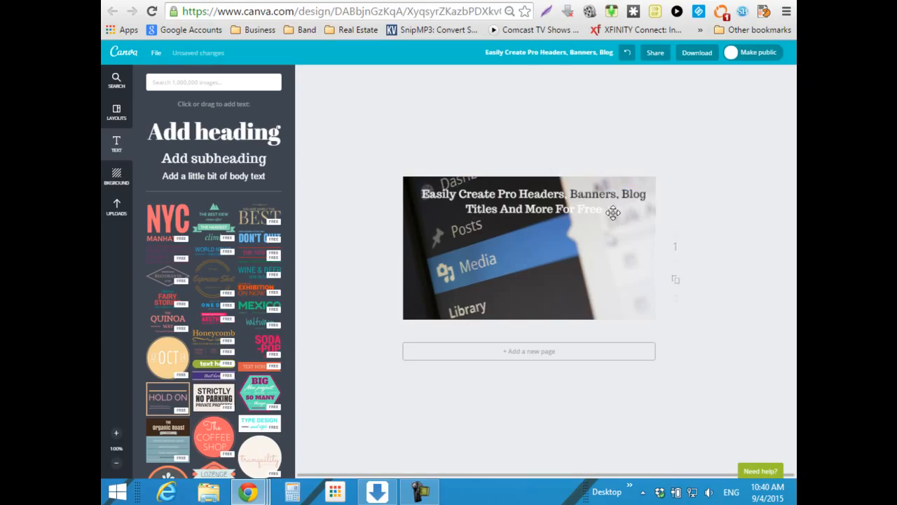
- Make the word 'Free' in the title black, then deselect the title
left_click(607, 210)
left_click_drag(603, 210, 580, 213)
left_click(529, 168)
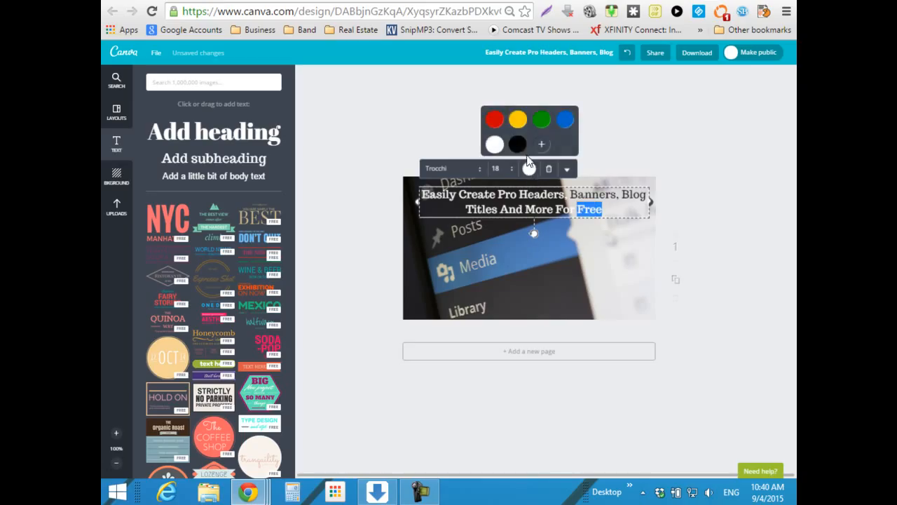
left_click(518, 146)
left_click(681, 167)
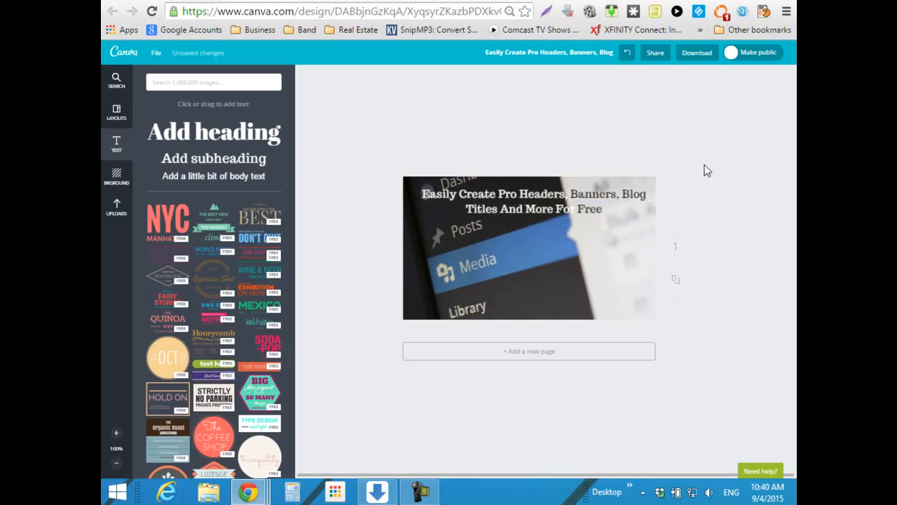
double_click(582, 209)
left_click(622, 138)
- Open the background photo's advanced filter settings and trial the Blur slider, returning it to 0
left_click(545, 286)
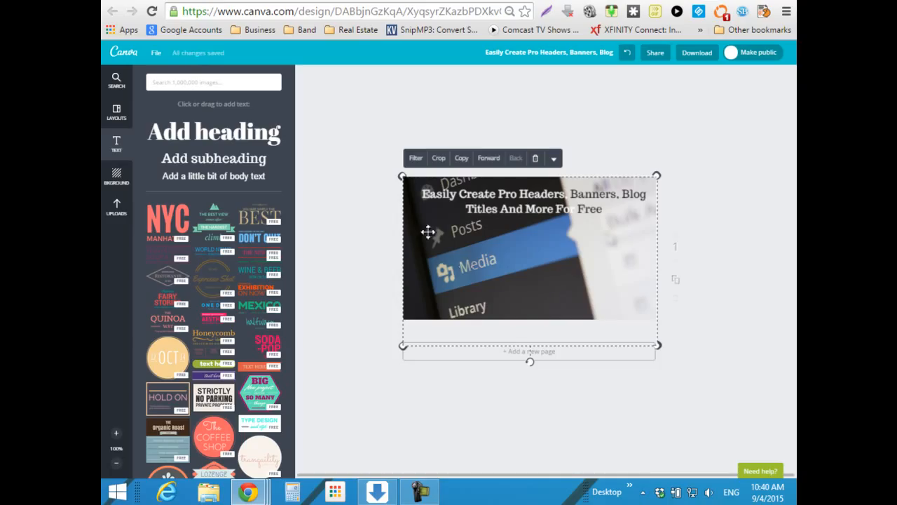
left_click(416, 159)
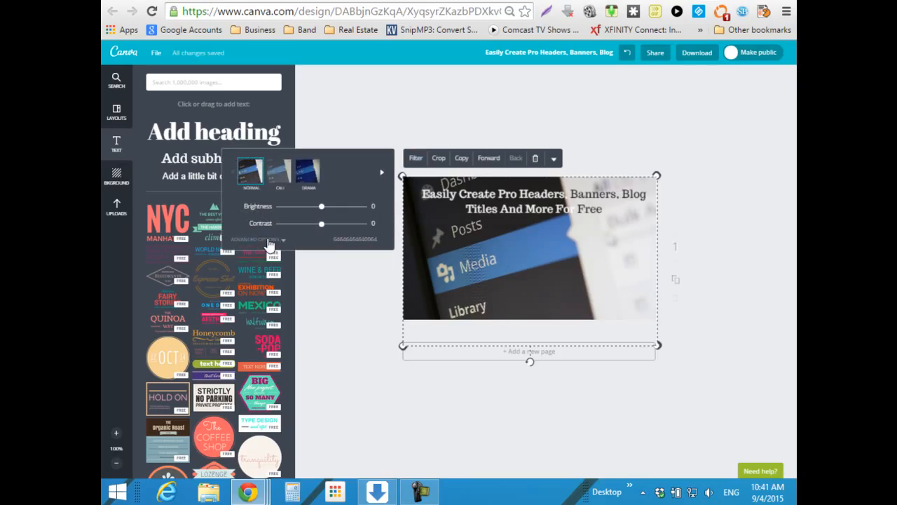
left_click(270, 242)
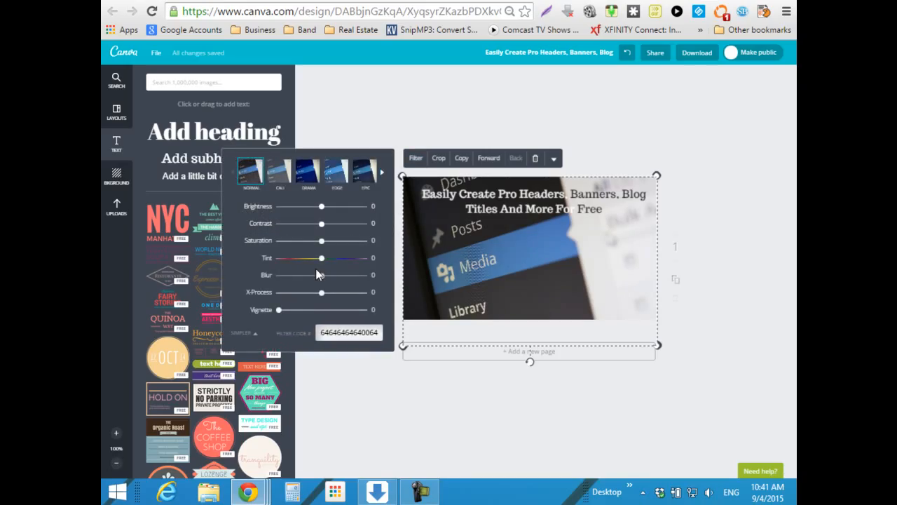
mouse_move(322, 279)
left_mouse_down()
mouse_move(311, 276)
mouse_move(332, 281)
left_mouse_up()
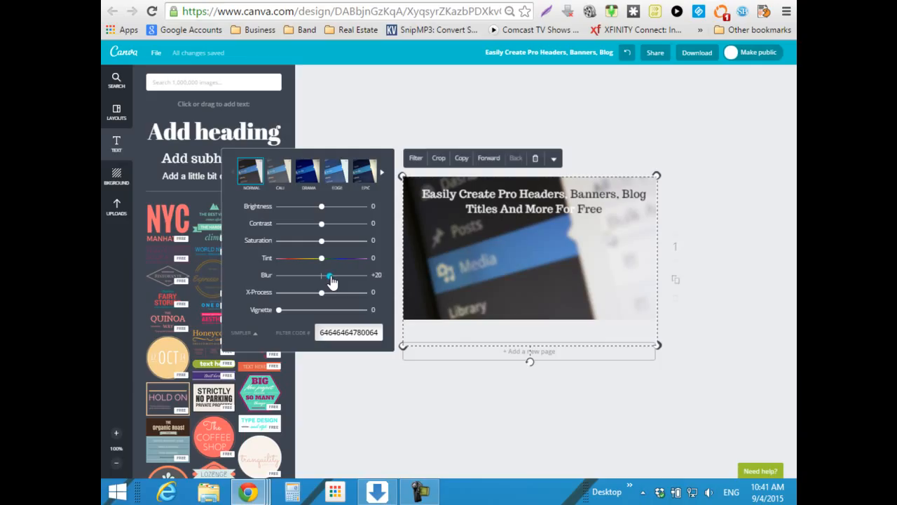
left_click_drag(333, 282, 331, 282)
left_click_drag(332, 282, 320, 281)
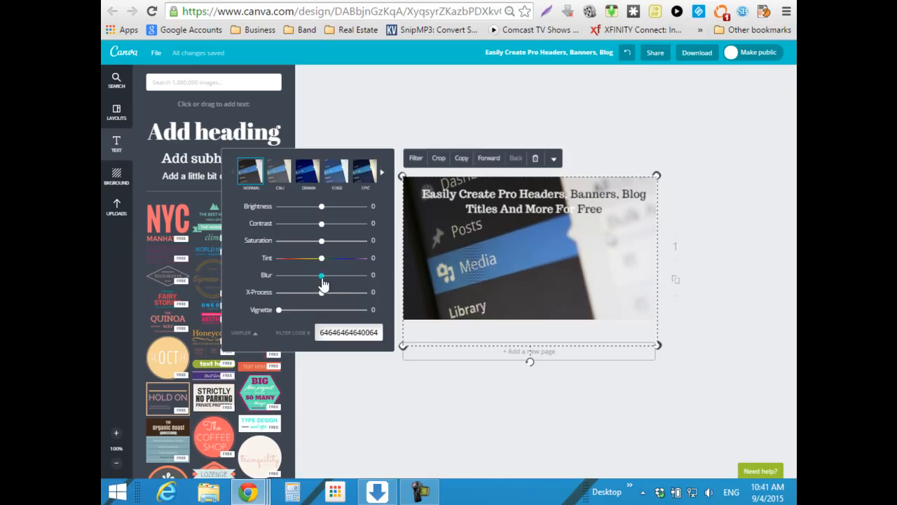
- Make the heading white and narrow its box so it wraps onto four lines
double_click(516, 195)
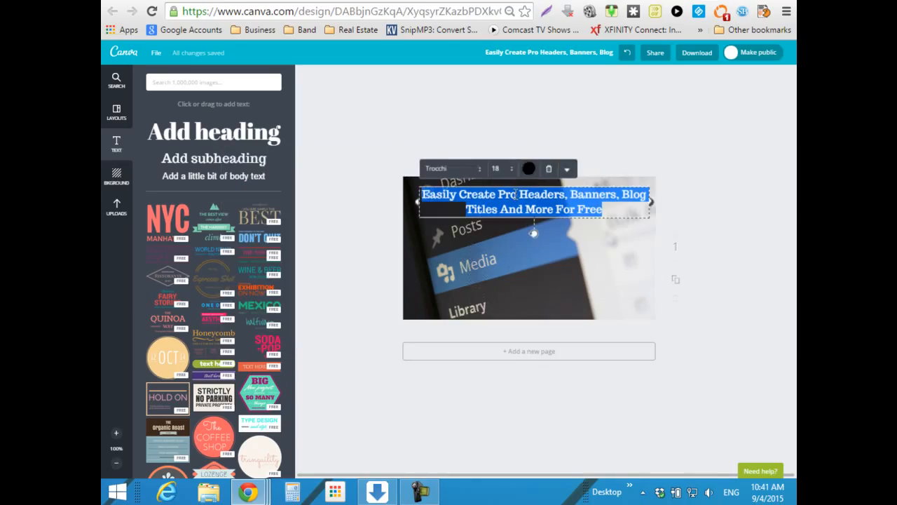
left_click(528, 168)
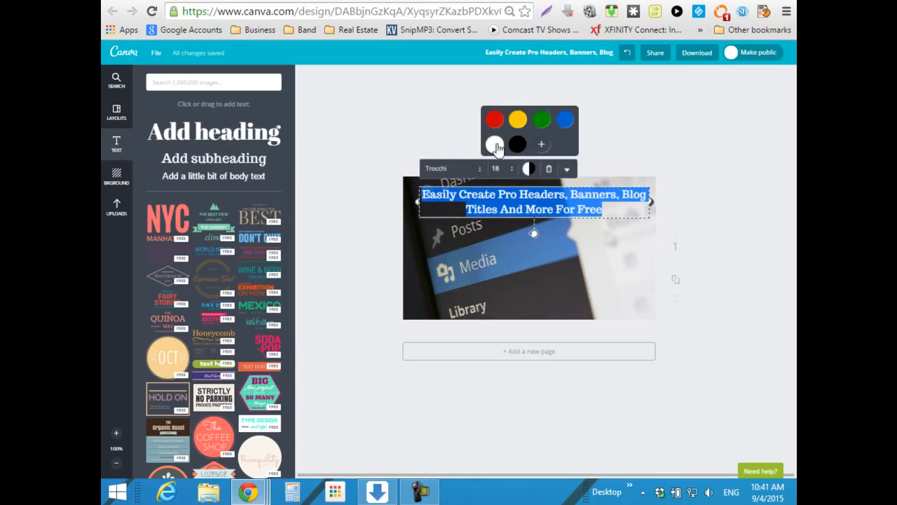
left_click(495, 146)
mouse_move(651, 202)
left_mouse_down()
mouse_move(575, 206)
mouse_move(644, 213)
left_mouse_up()
left_click_drag(419, 204, 541, 206)
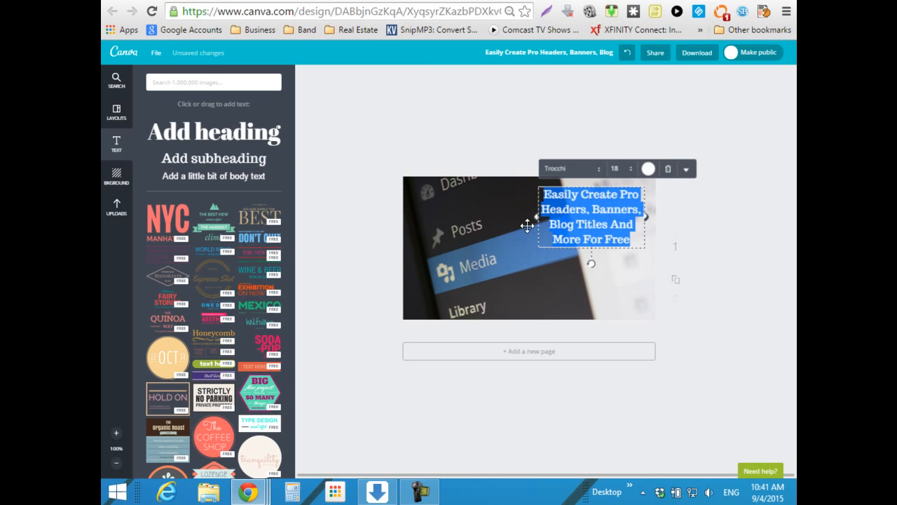
- Shift the background photo left and enlarge it across the page
left_click_drag(560, 287, 541, 284)
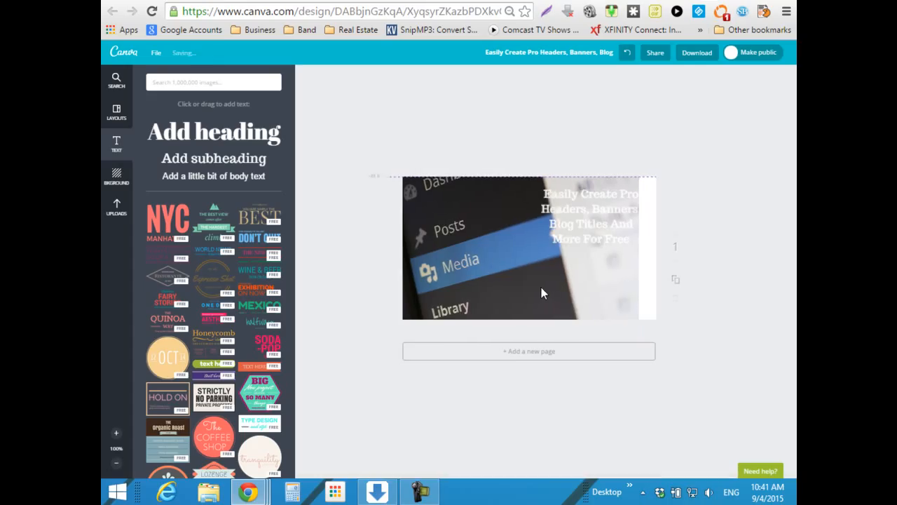
left_click_drag(635, 344, 666, 366)
left_click_drag(573, 290, 564, 289)
- Turn the heading black and move it onto the photo's right side
left_click(593, 202)
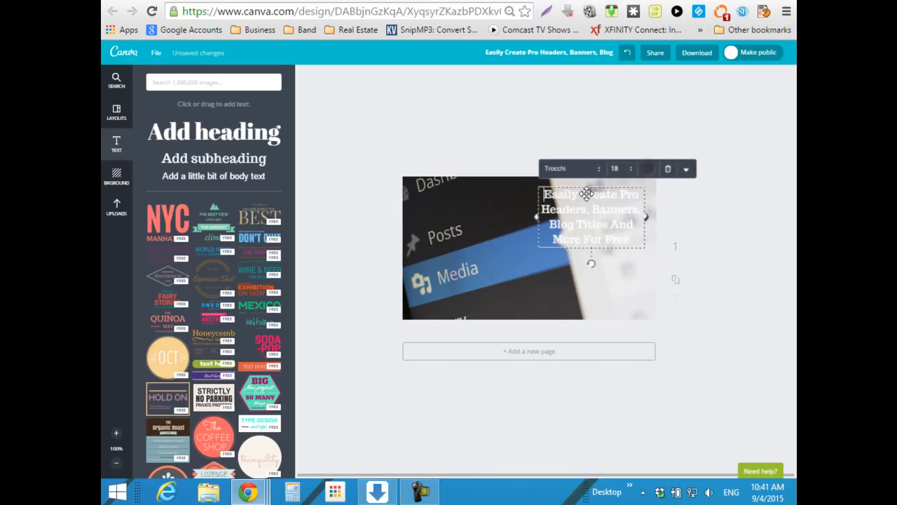
left_click(648, 170)
left_click(637, 144)
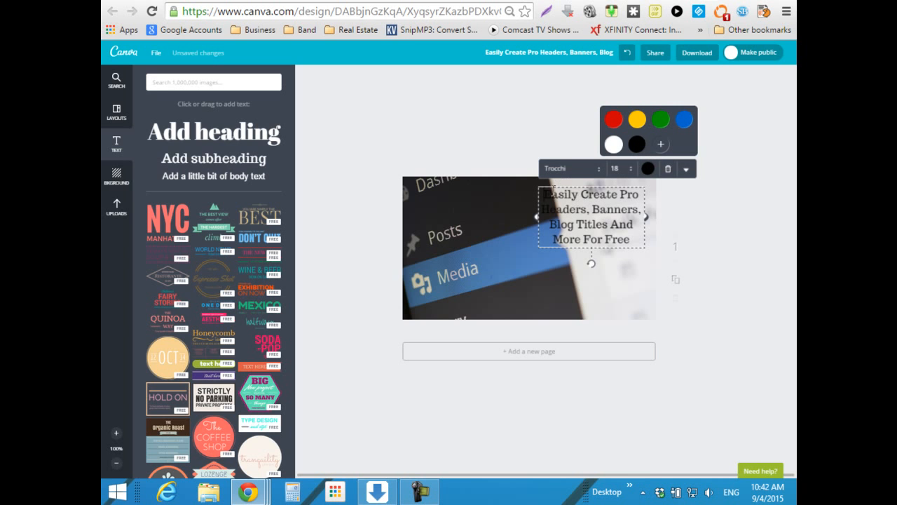
mouse_move(528, 188)
left_mouse_down()
mouse_move(544, 181)
mouse_move(543, 191)
left_mouse_up()
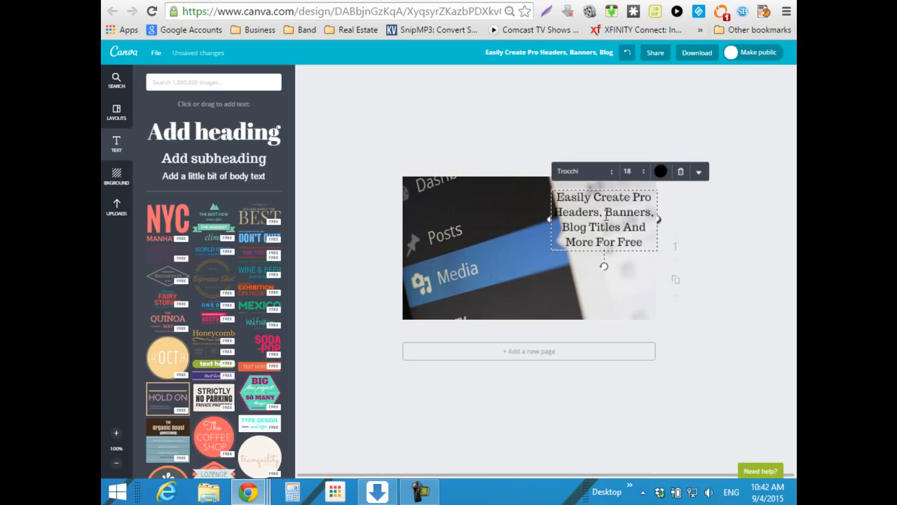
- Widen the heading to two lines across the top of the photo and colour it white
left_click_drag(544, 217, 403, 236)
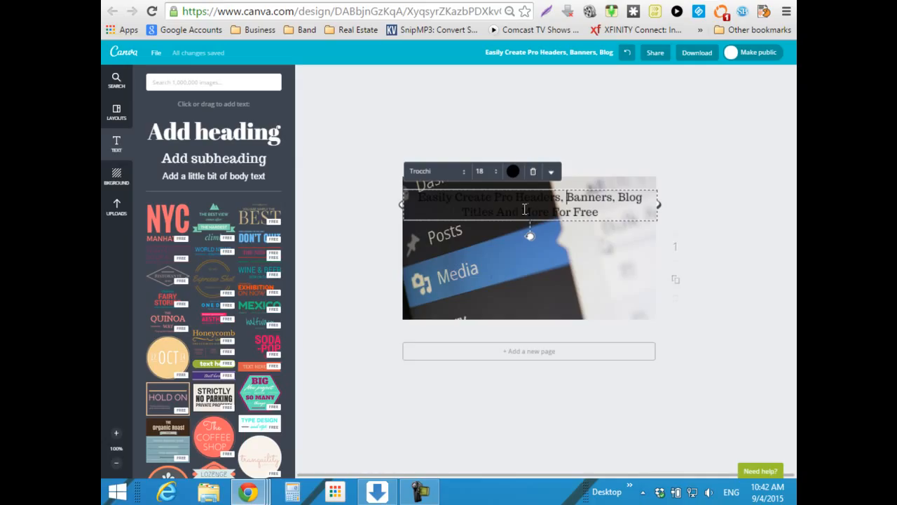
left_click(514, 172)
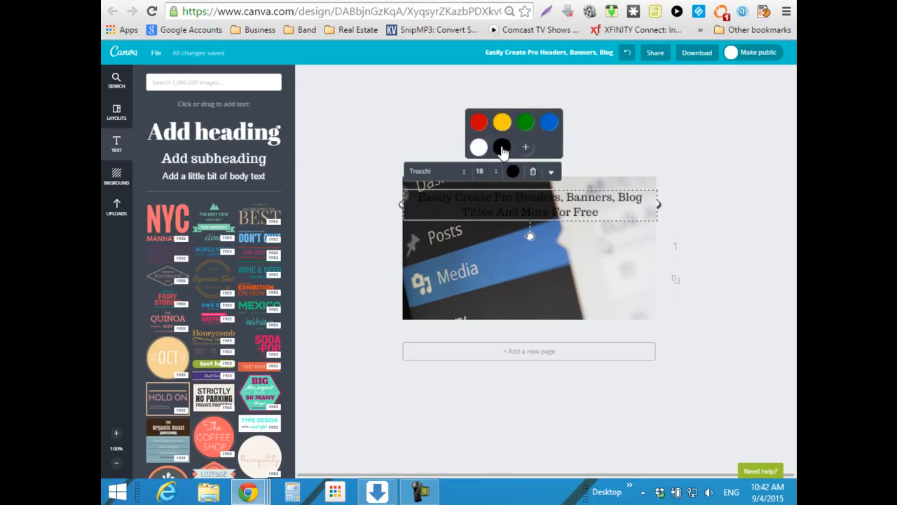
left_click(479, 147)
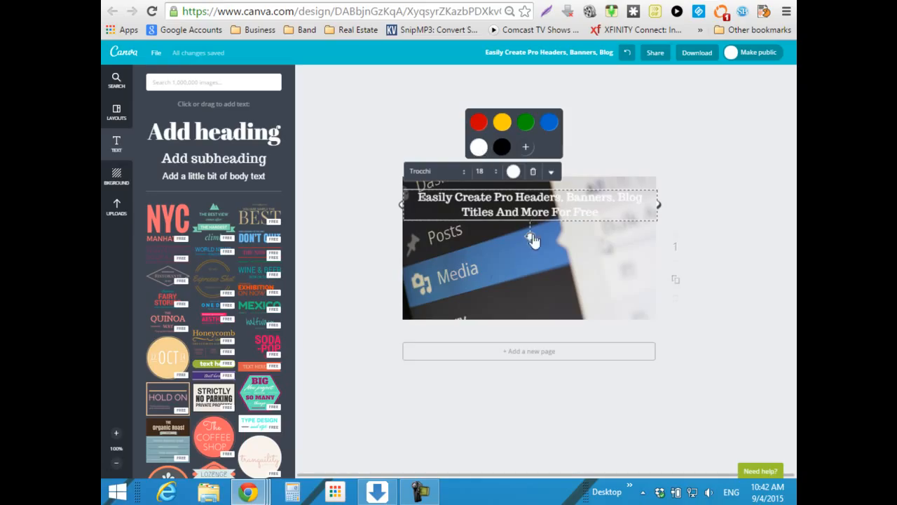
left_click(352, 251)
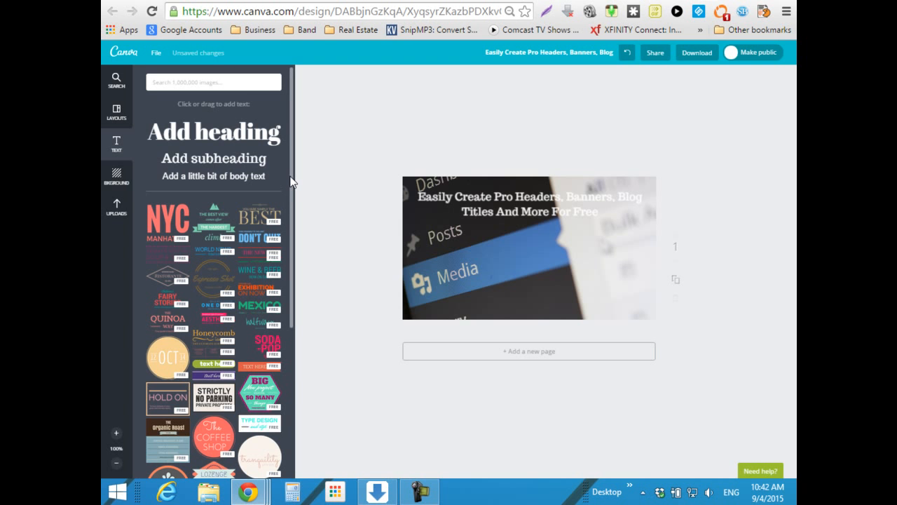
- Open the Shapes category from the design-element categories
mouse_move(291, 181)
left_mouse_down()
mouse_move(286, 394)
mouse_move(280, 177)
left_mouse_up()
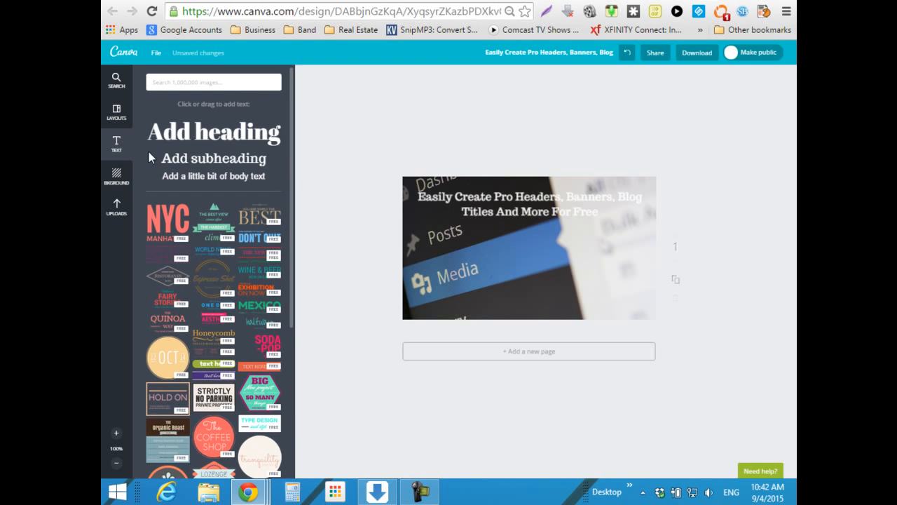
left_click(117, 118)
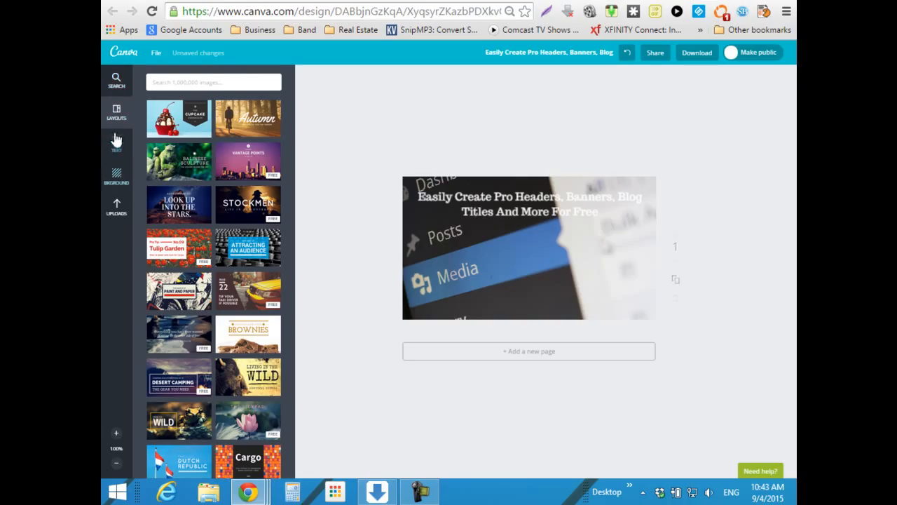
left_click(116, 83)
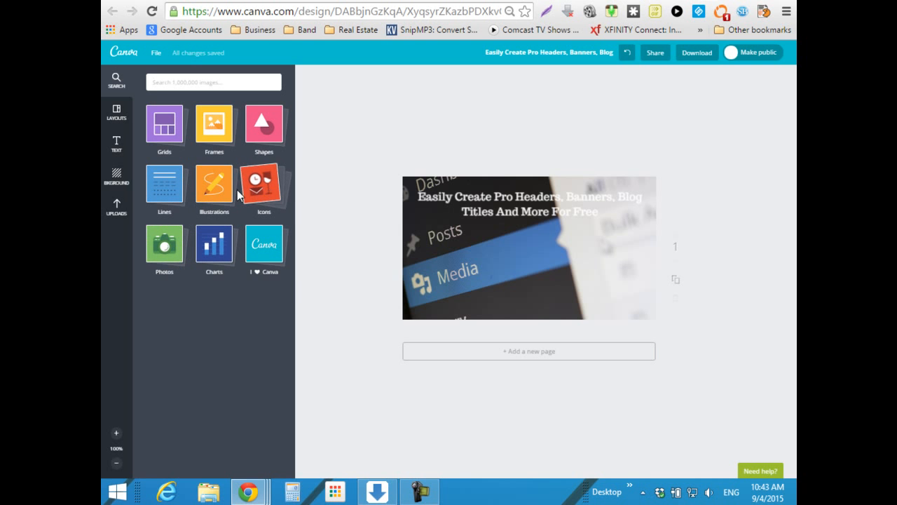
left_click(264, 123)
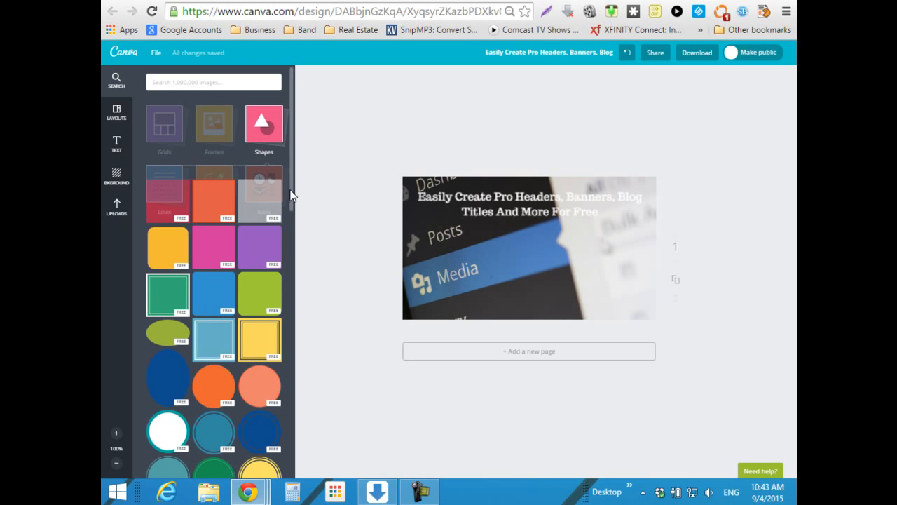
- Scroll through the Shapes library looking for a suitable banner shape
scroll(288, 200, "down", 5)
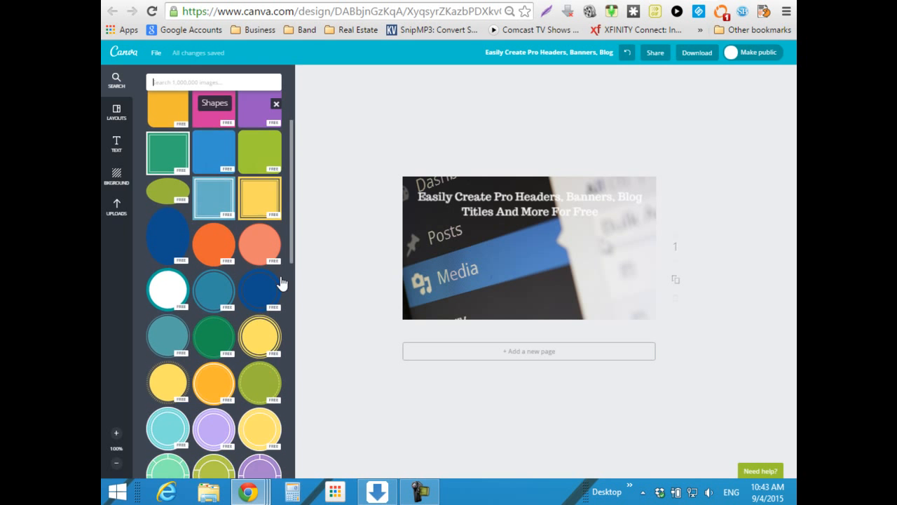
scroll(269, 298, "down", 8)
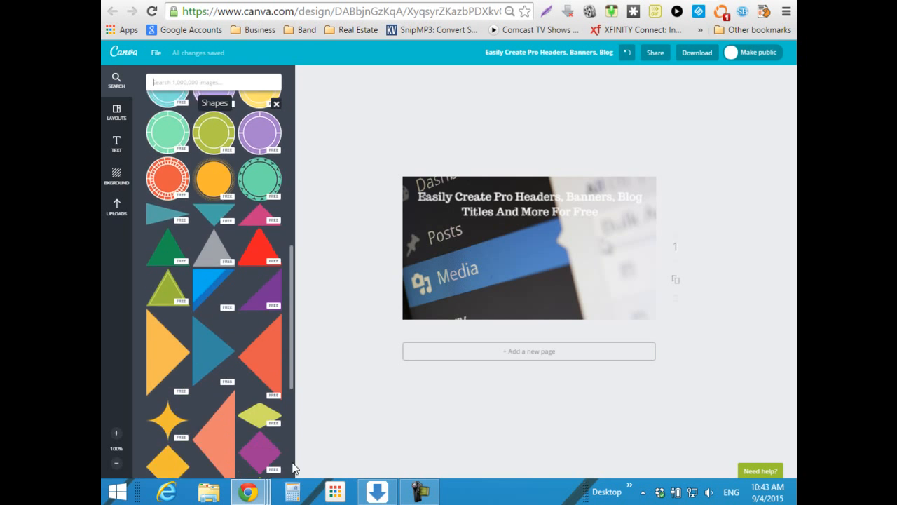
scroll(291, 336, "down", 6)
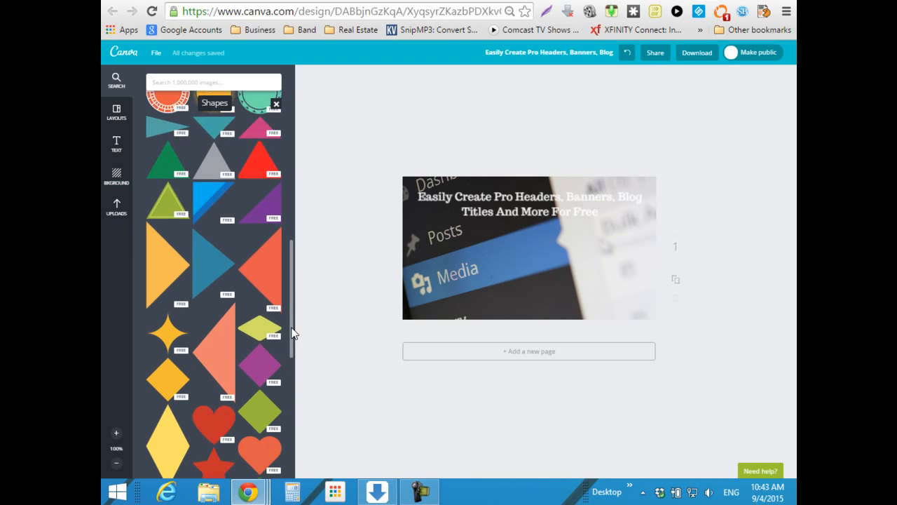
scroll(287, 403, "down", 6)
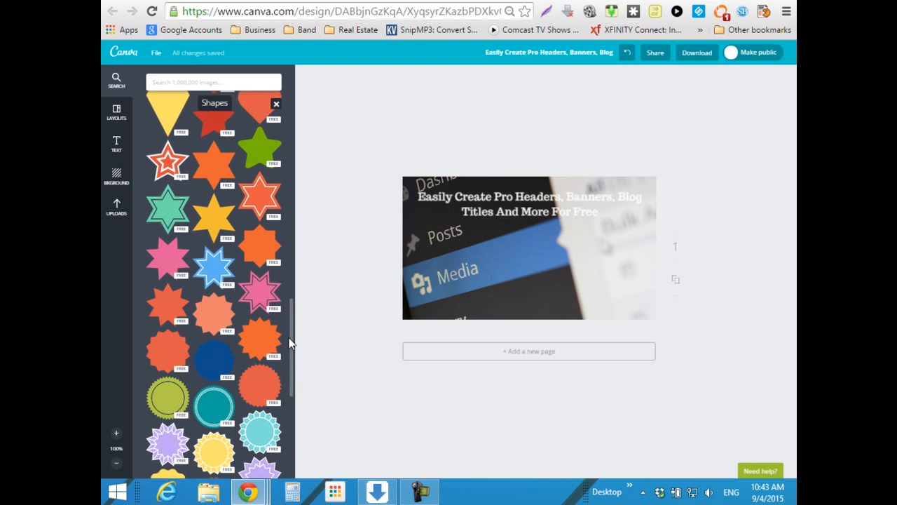
scroll(291, 336, "down", 7)
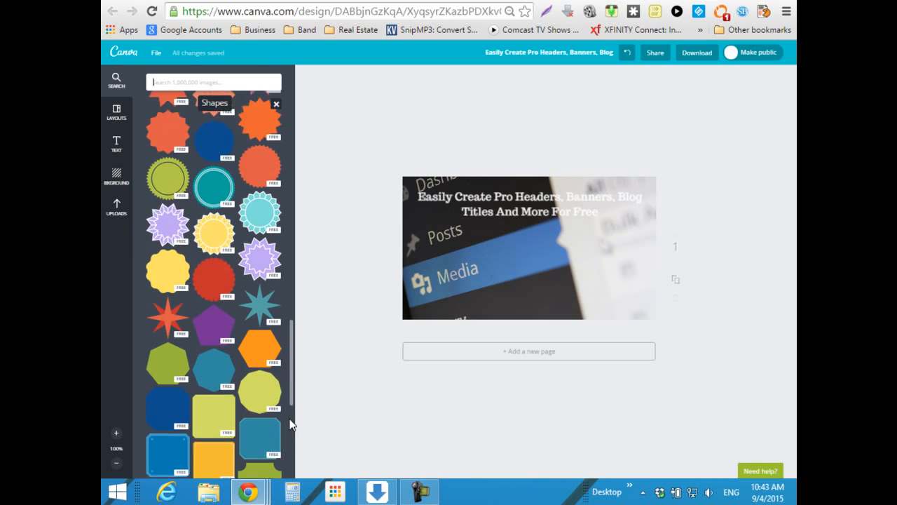
scroll(288, 435, "down", 1)
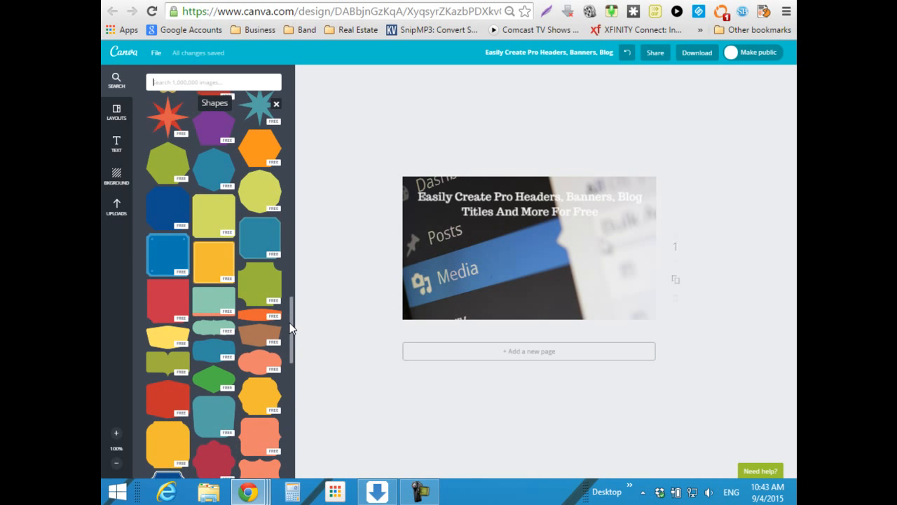
scroll(286, 410, "down", 5)
scroll(286, 405, "down", 5)
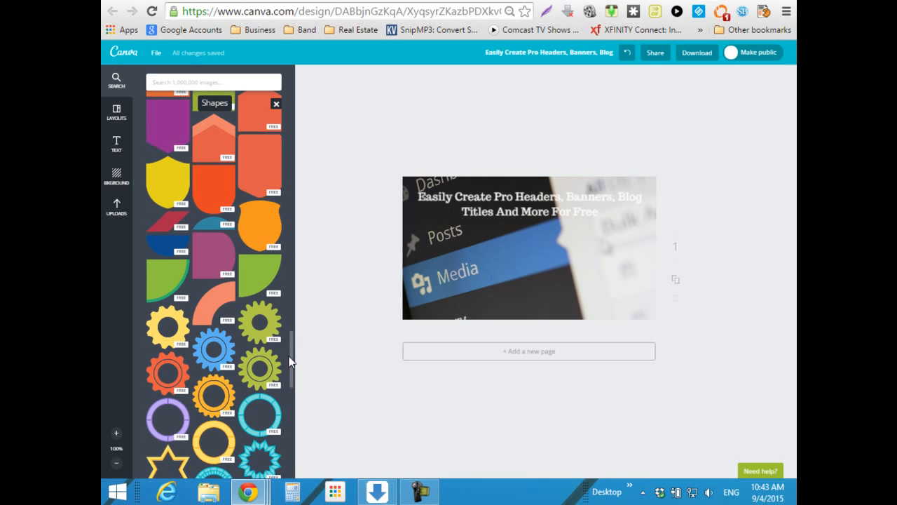
scroll(293, 349, "down", 10)
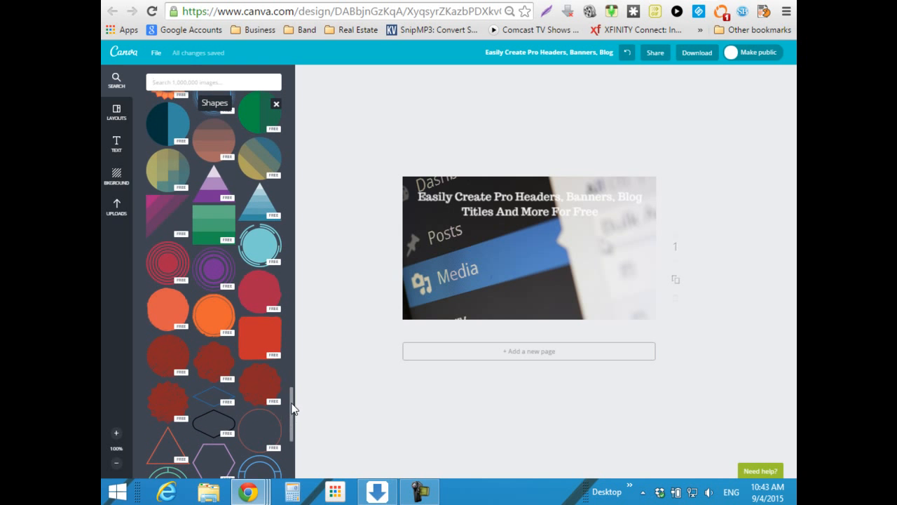
scroll(293, 400, "down", 8)
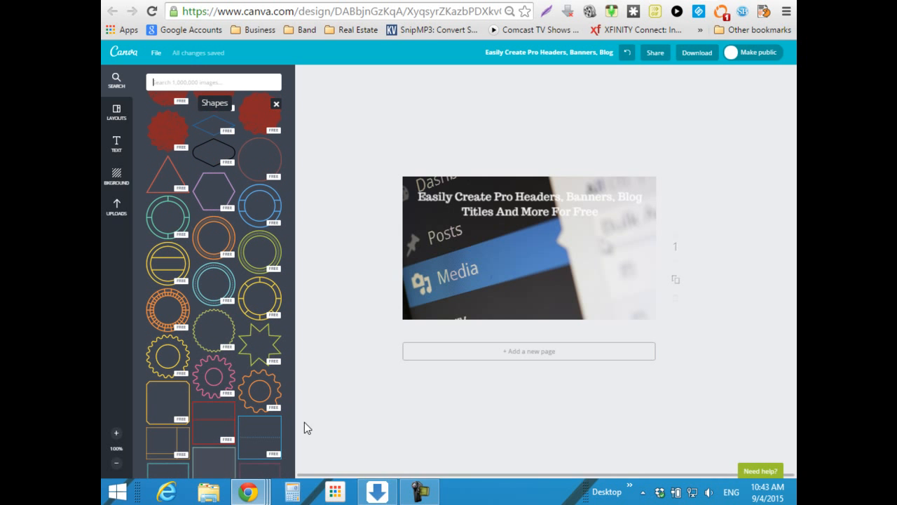
left_click_drag(293, 403, 294, 449)
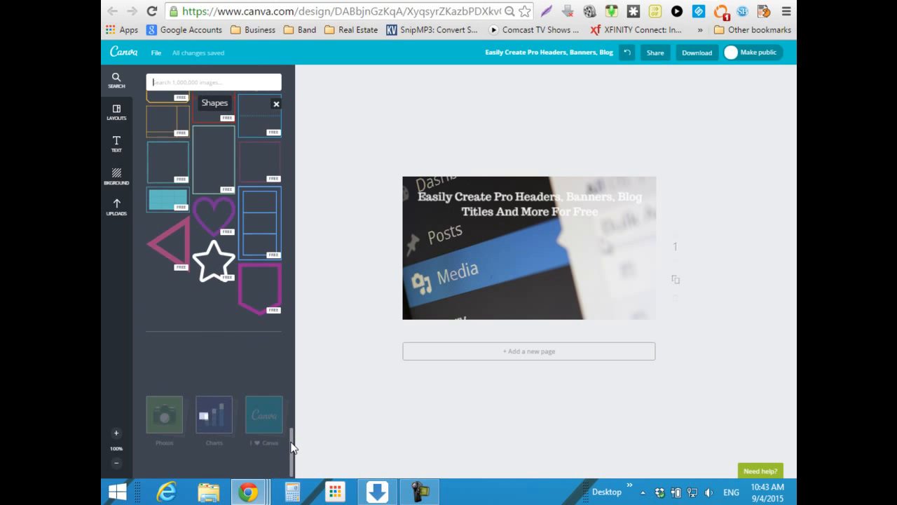
left_click_drag(293, 448, 301, 96)
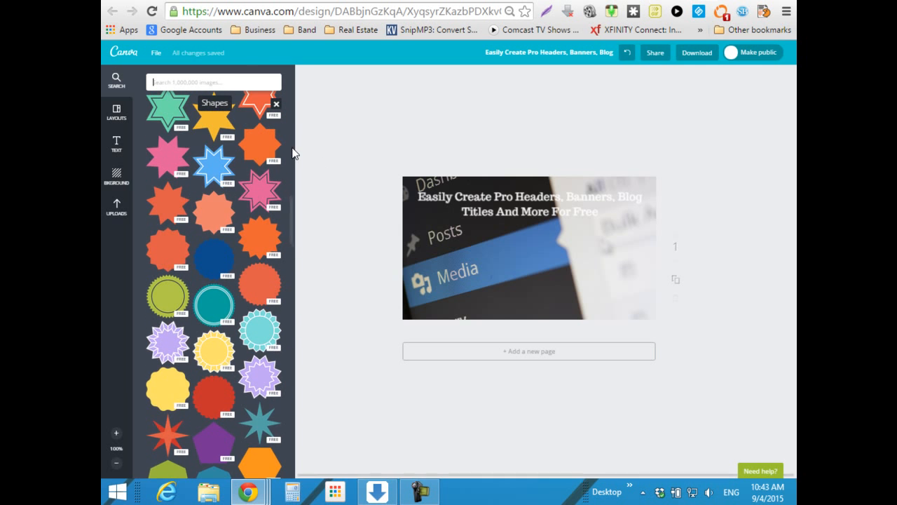
left_click_drag(291, 204, 305, 66)
- Return to the element categories and browse then close the Grids collection
left_click(277, 104)
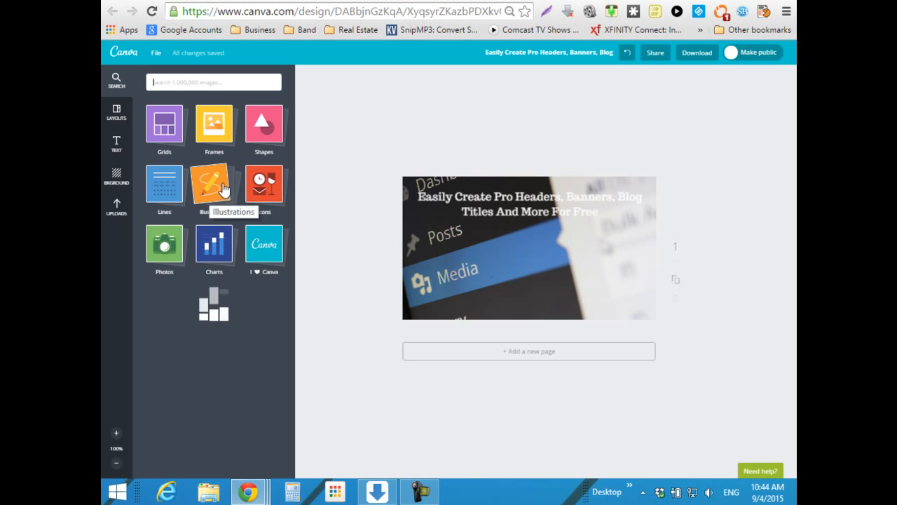
left_click(262, 185)
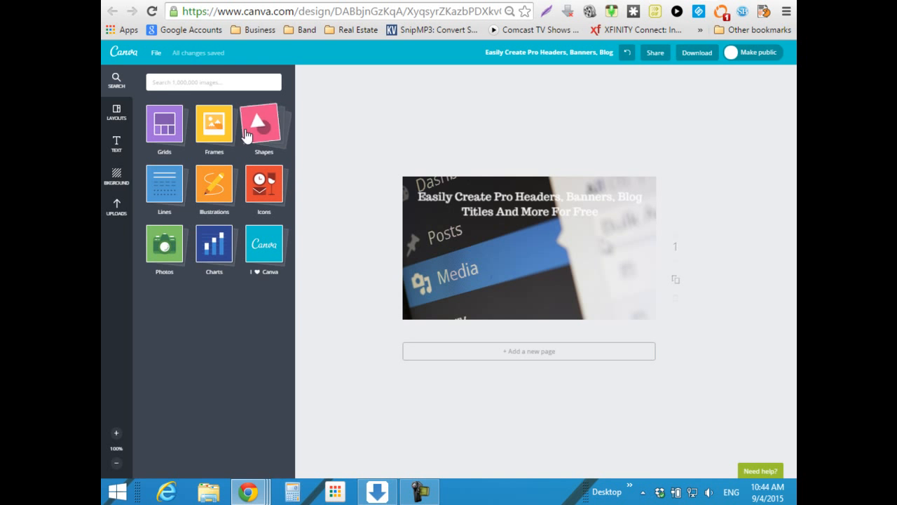
left_click(172, 133)
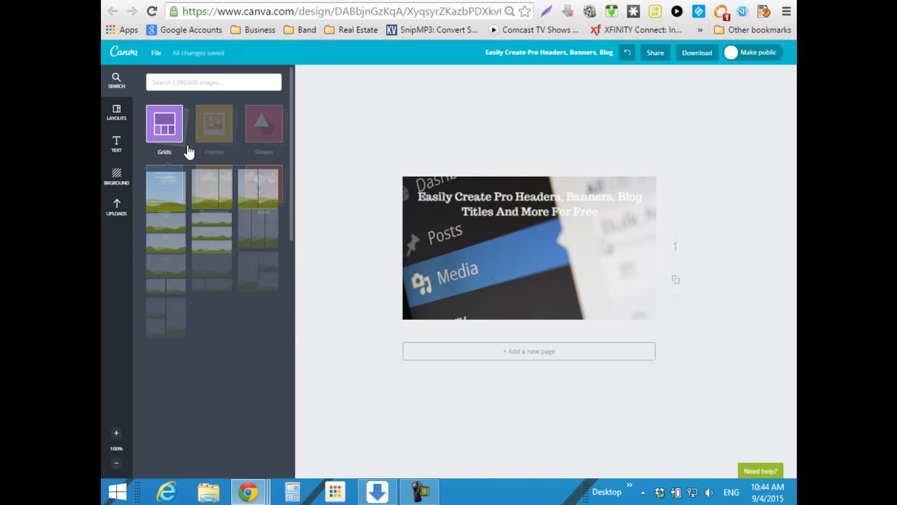
scroll(262, 343, "down", 10)
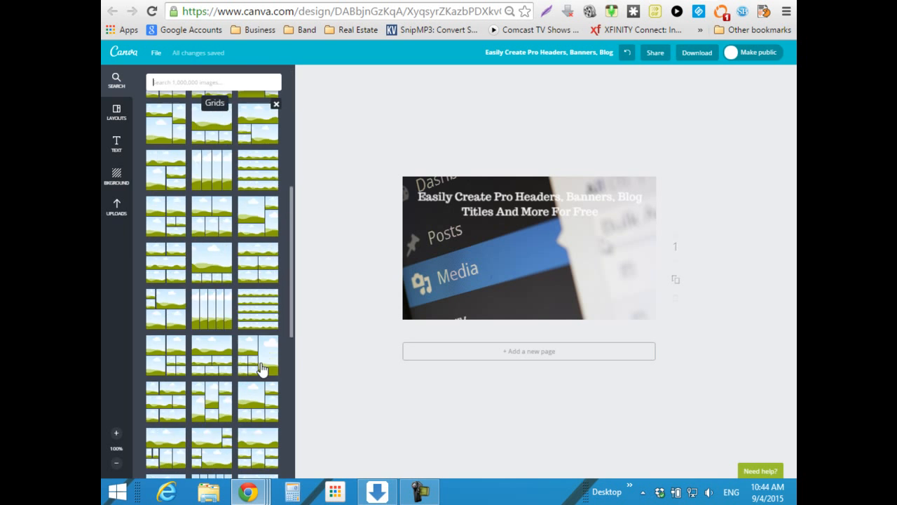
scroll(261, 449, "down", 2)
left_click_drag(291, 329, 298, 130)
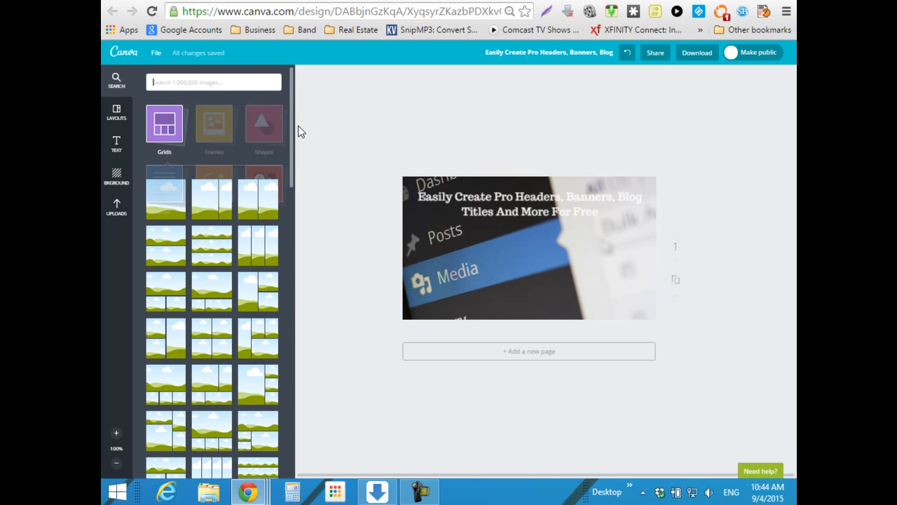
left_click(171, 139)
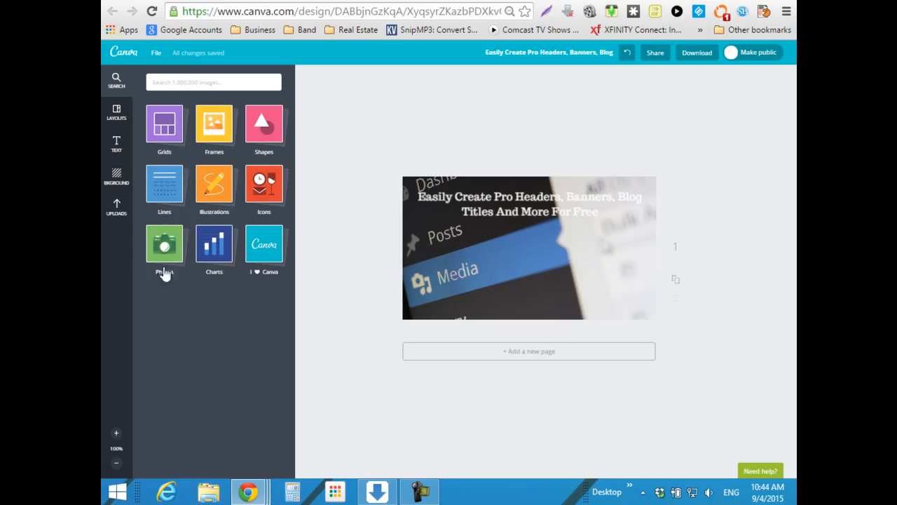
- Browse the Lines elements, close them, and start an element search
left_click(160, 187)
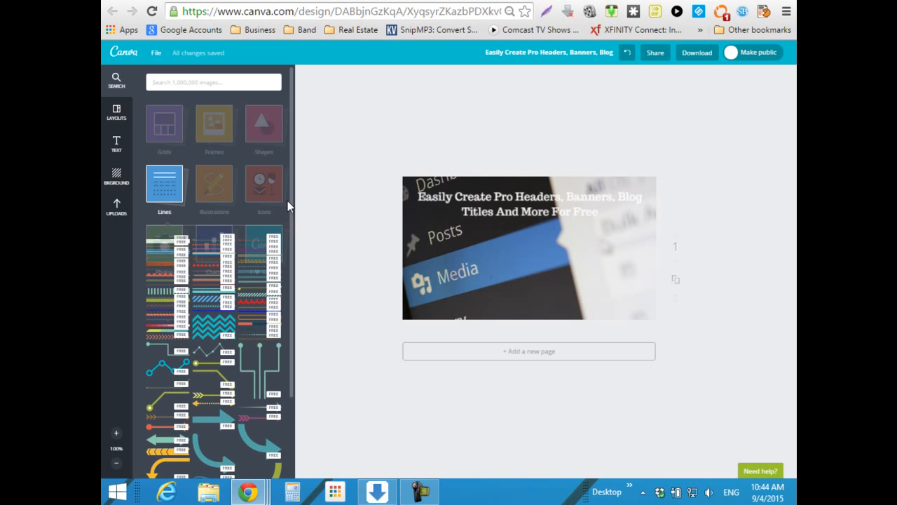
scroll(281, 258, "down", 1)
scroll(281, 258, "down", 3)
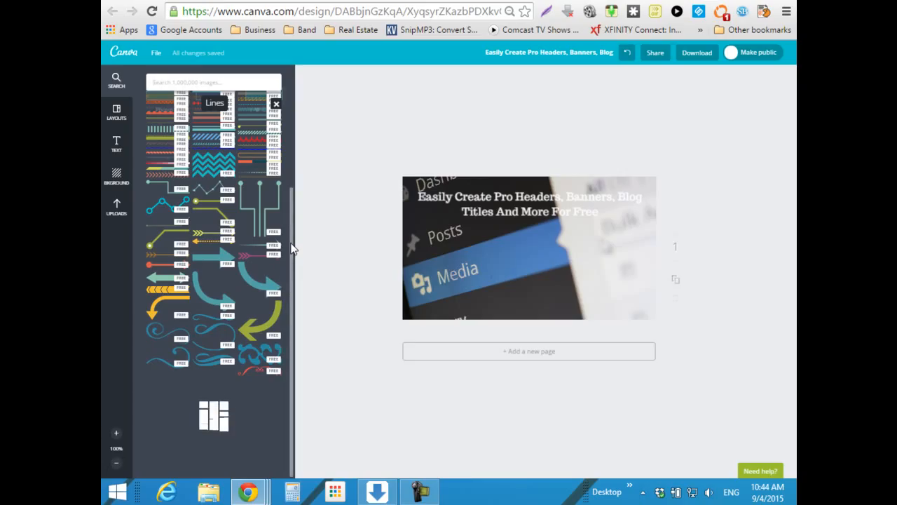
scroll(293, 140, "up", 3)
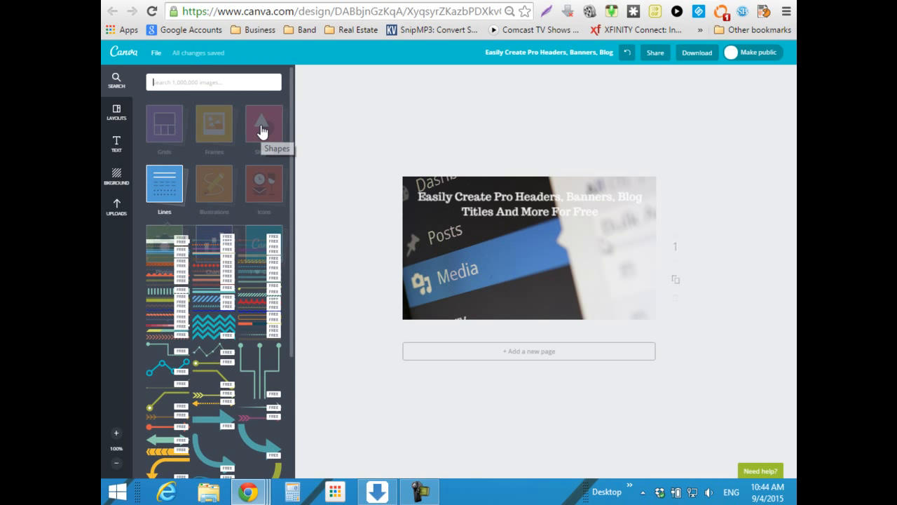
left_click(267, 133)
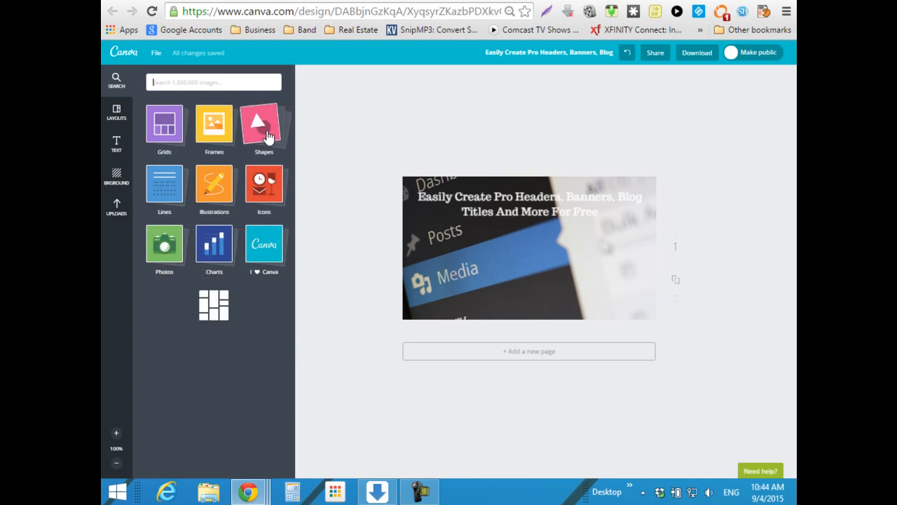
left_click(194, 82)
- Search elements for 'rectangle' and scroll through the coloured rectangle shape results
type("re")
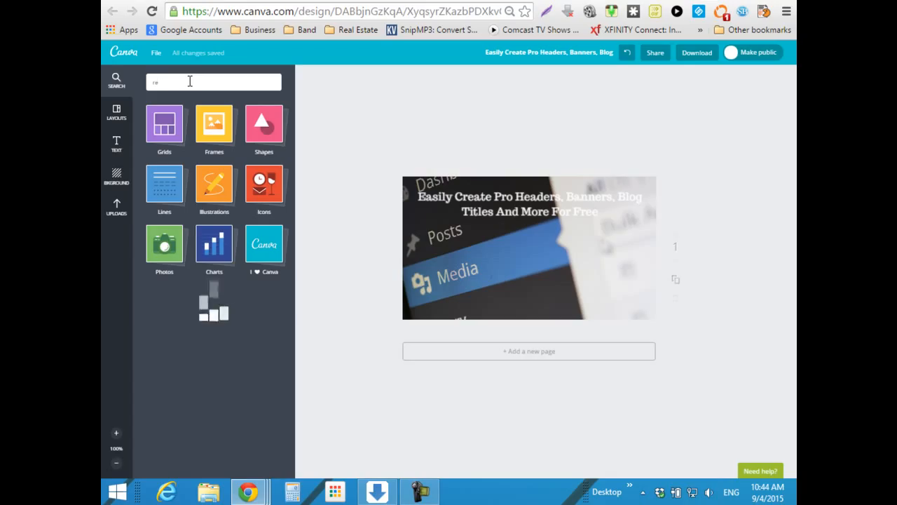
type("stangle")
key("Return")
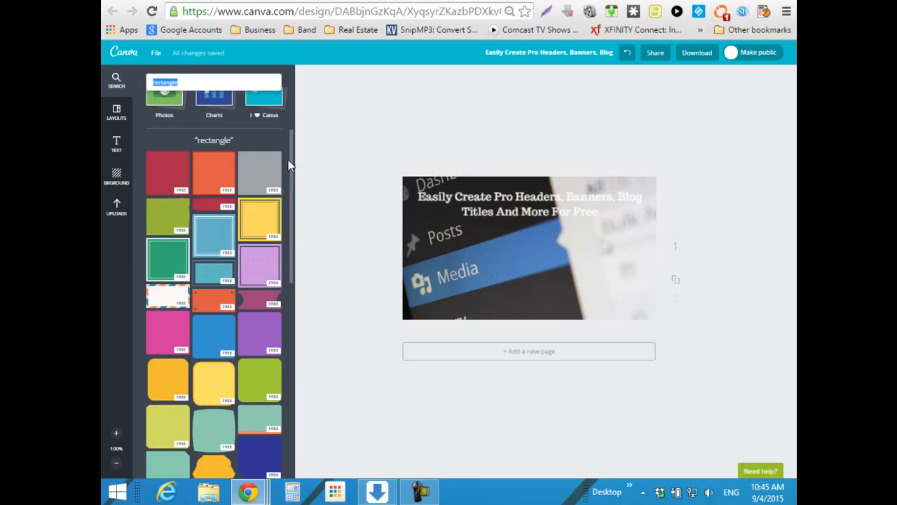
left_click_drag(294, 165, 302, 324)
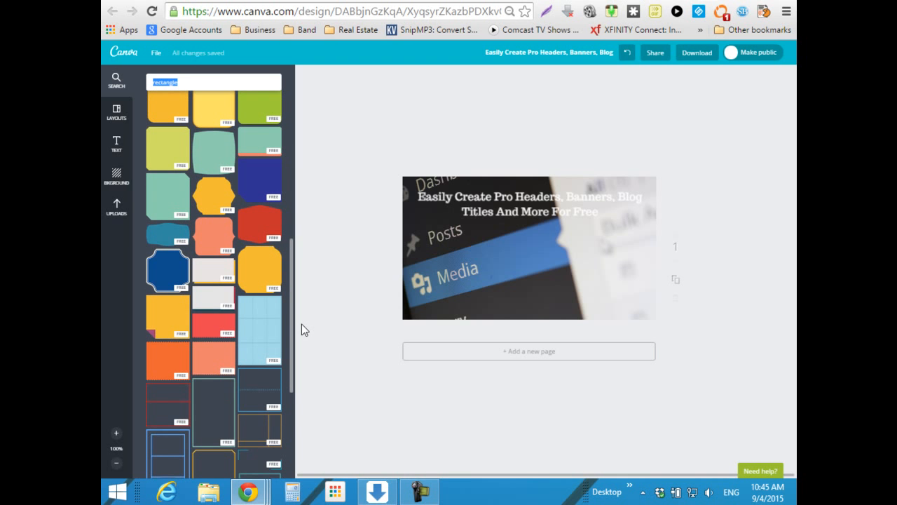
left_click_drag(301, 324, 298, 379)
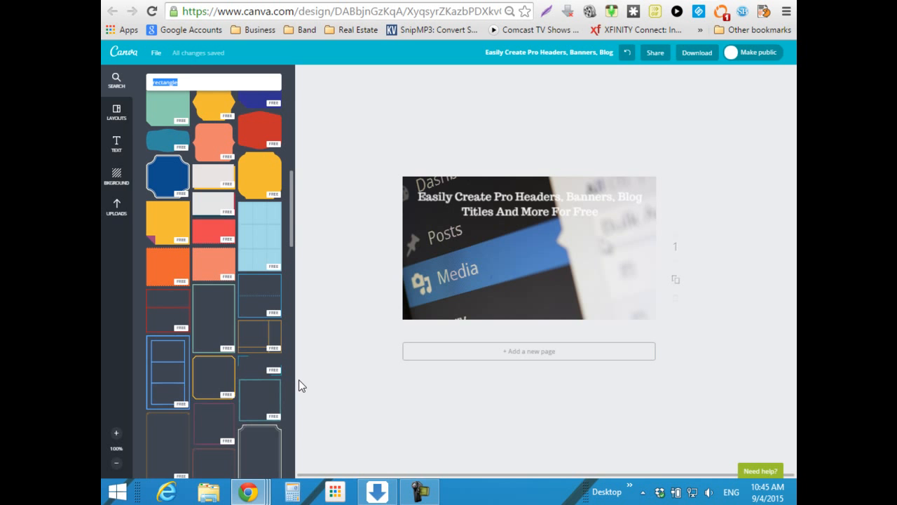
scroll(299, 379, "down", 5)
left_click_drag(293, 273, 301, 138)
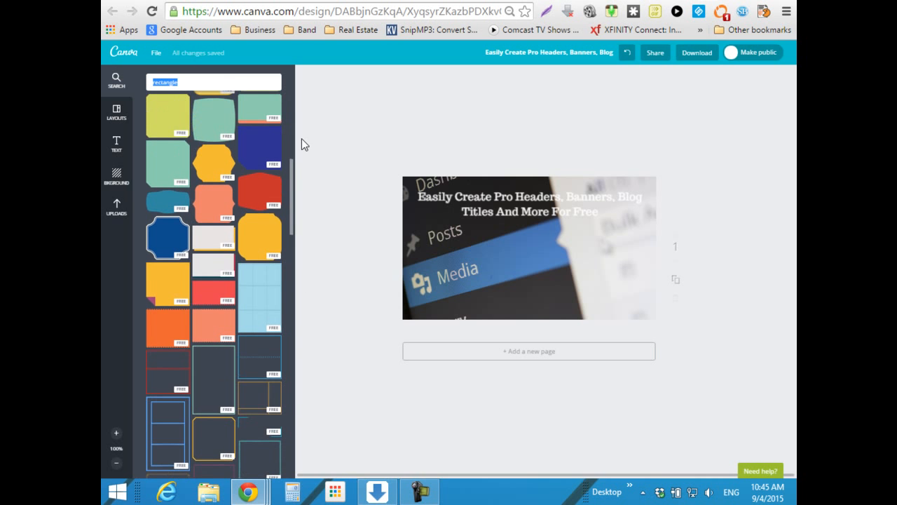
- Add the red zigzag-edged rectangle and resize it into a full-width strip along the photo's top
left_click(210, 290)
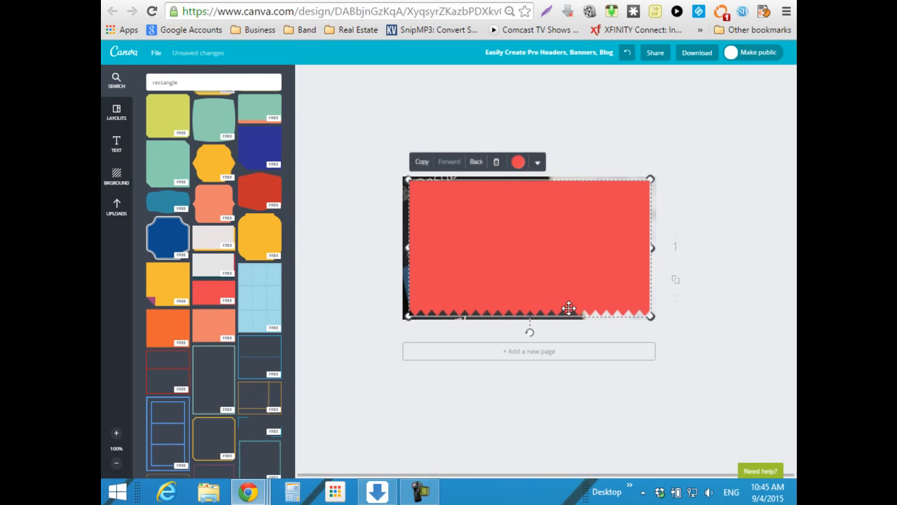
left_click_drag(651, 316, 666, 232)
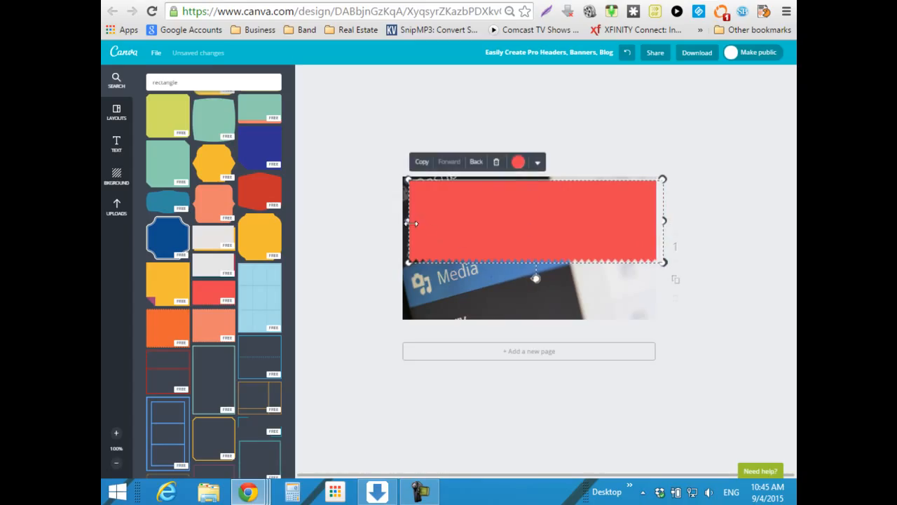
left_click_drag(407, 221, 367, 218)
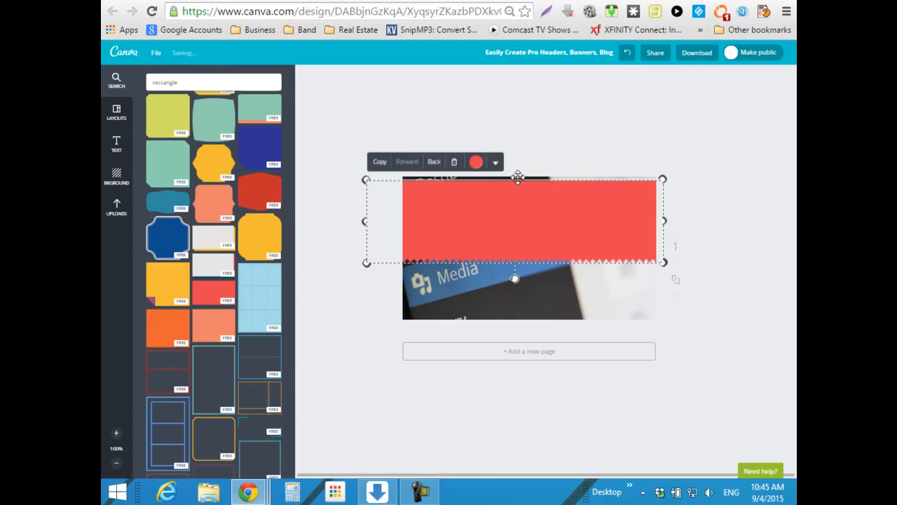
left_click_drag(663, 264, 596, 209)
left_click_drag(497, 200, 526, 183)
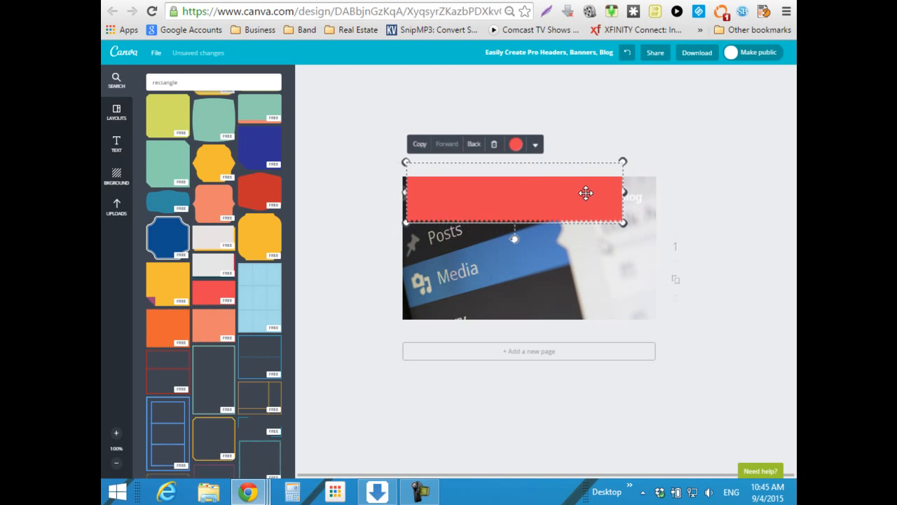
left_click_drag(620, 193, 656, 193)
left_click_drag(406, 191, 391, 192)
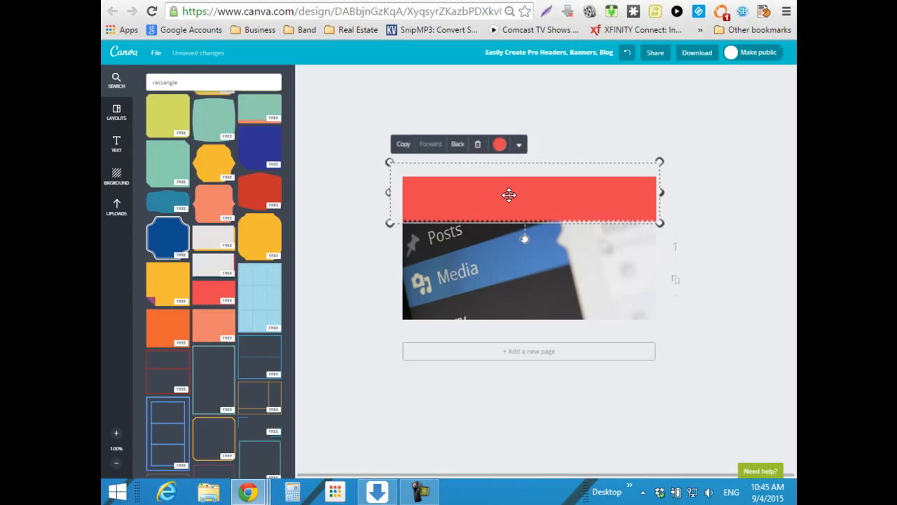
- Fill the jagged banner black, send it behind the title, and nudge the title up onto it
left_click(500, 144)
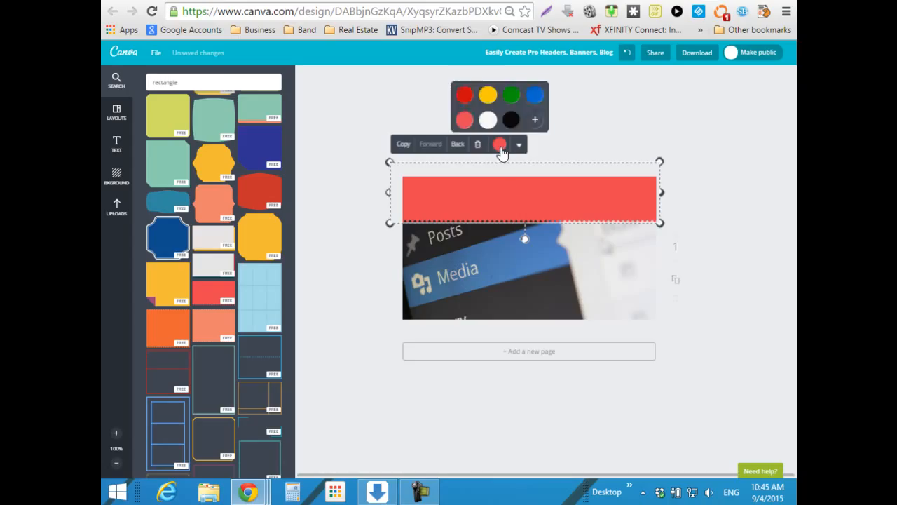
left_click(512, 120)
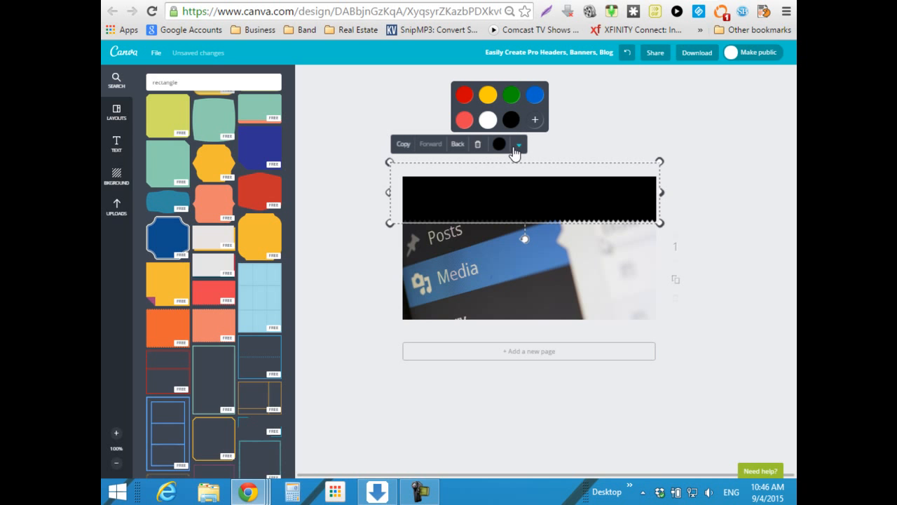
left_click(457, 143)
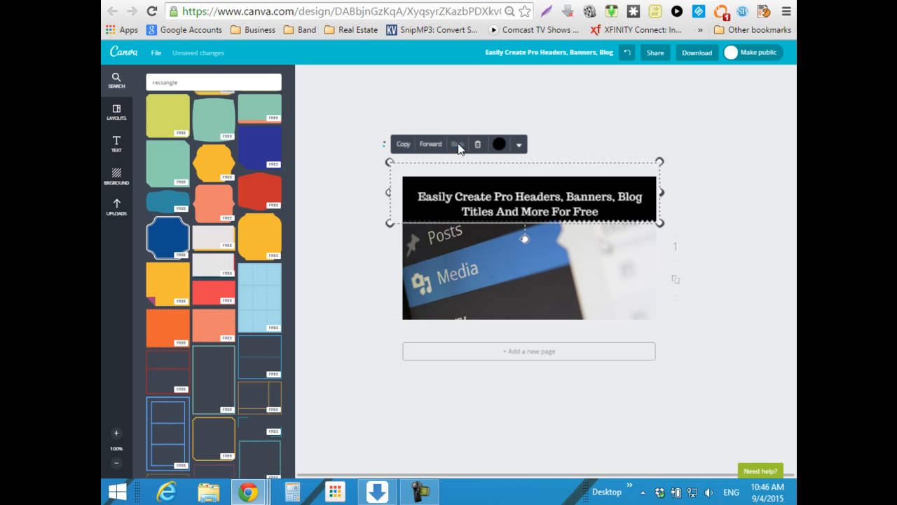
left_click_drag(521, 198, 523, 192)
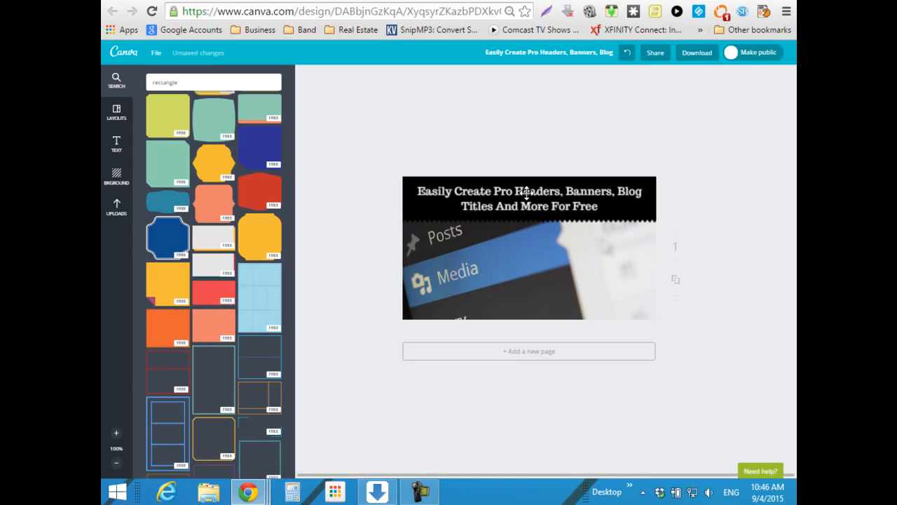
left_click(498, 270)
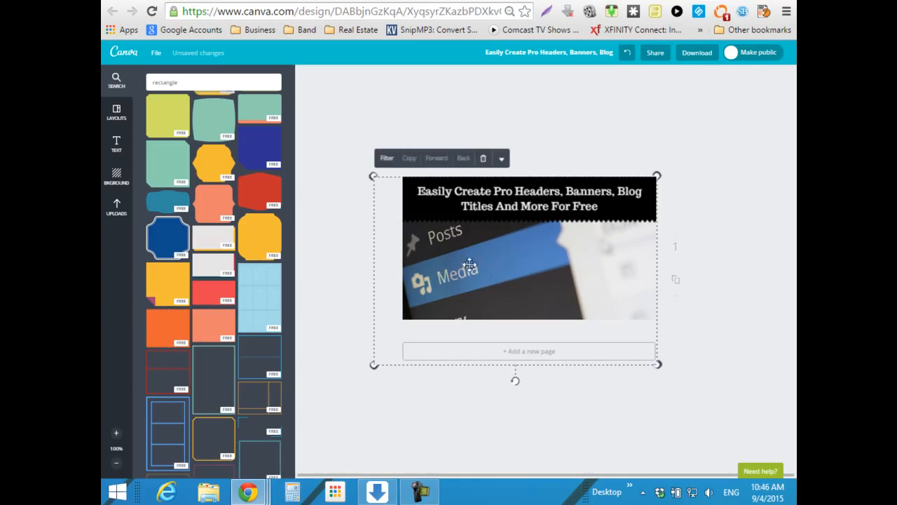
left_click(387, 159)
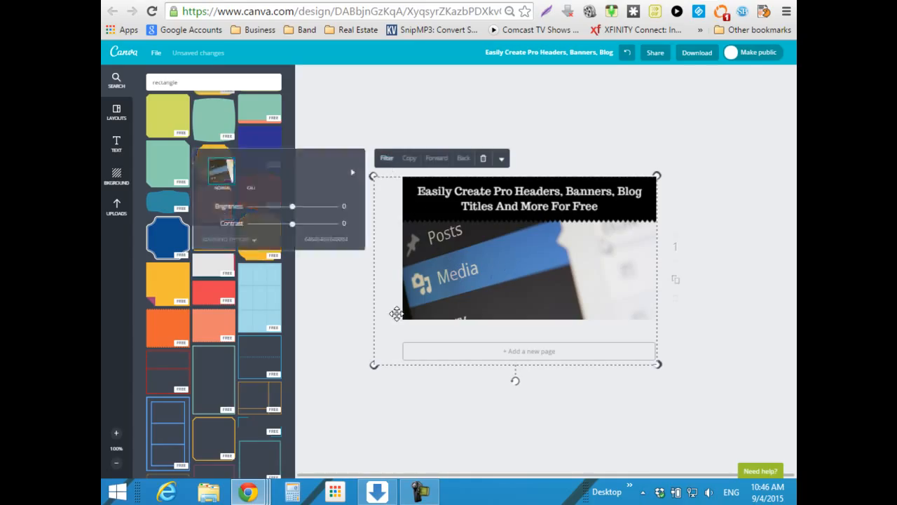
left_click(254, 240)
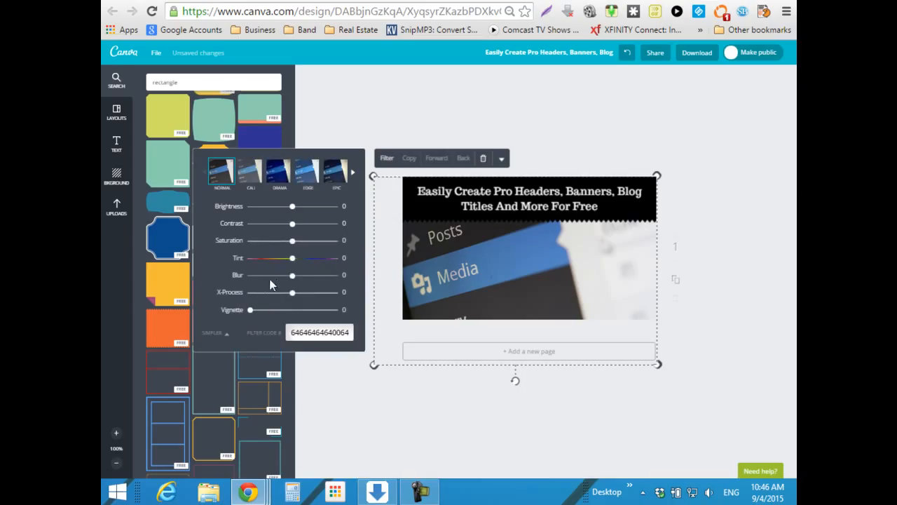
left_click(364, 116)
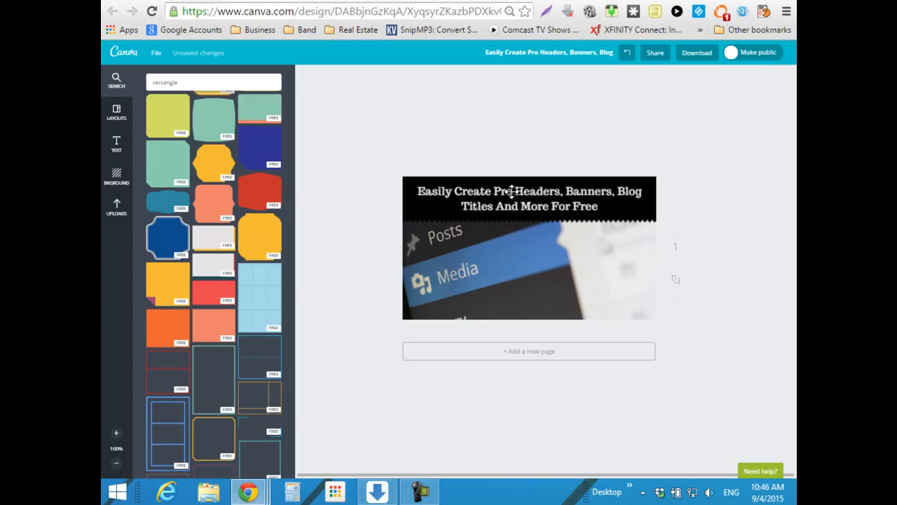
left_click(422, 204)
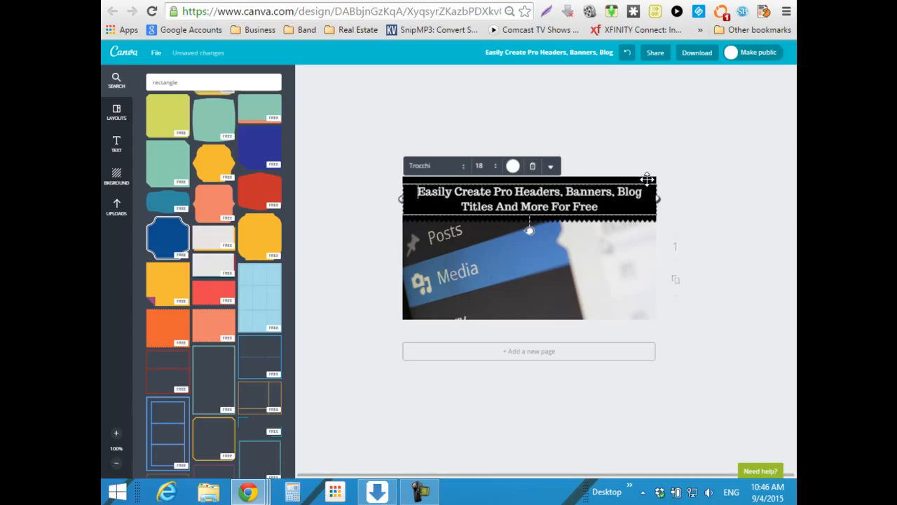
- Recolour the zigzag banner behind the white title from black to blue
left_click(738, 213)
left_click(650, 183)
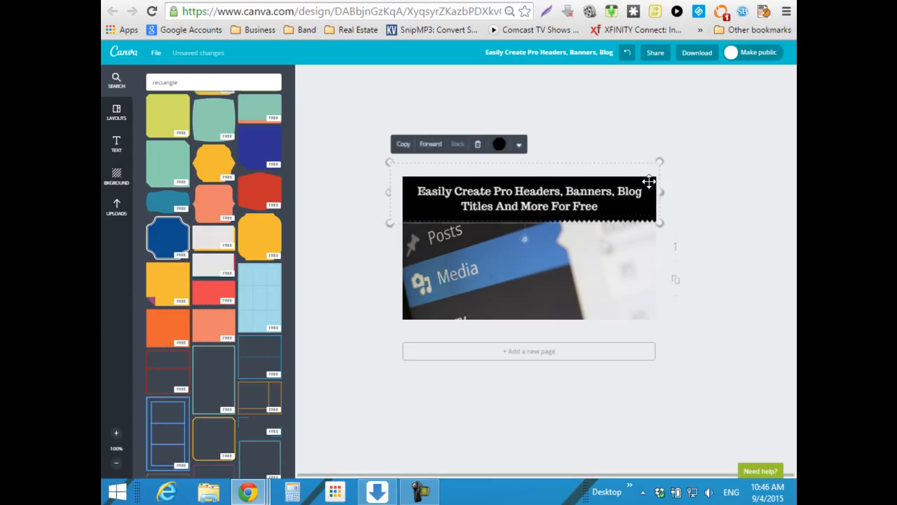
left_click(500, 144)
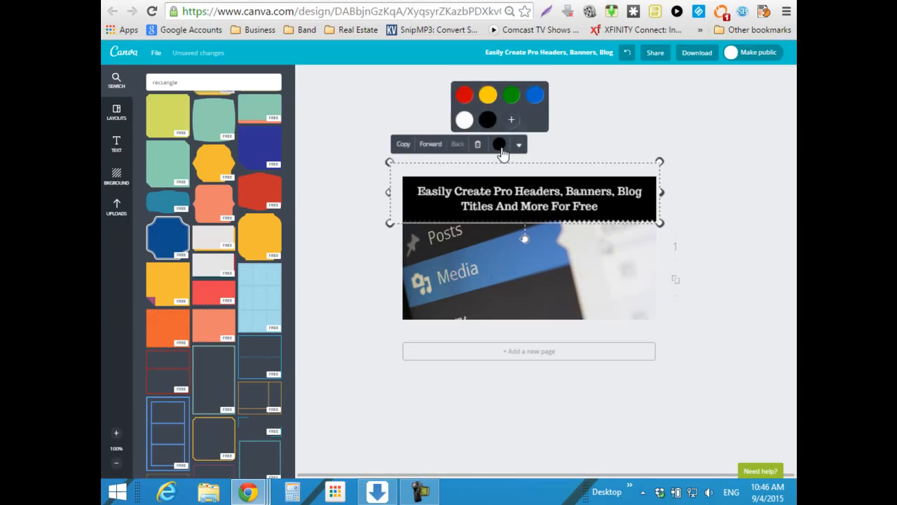
left_click(536, 96)
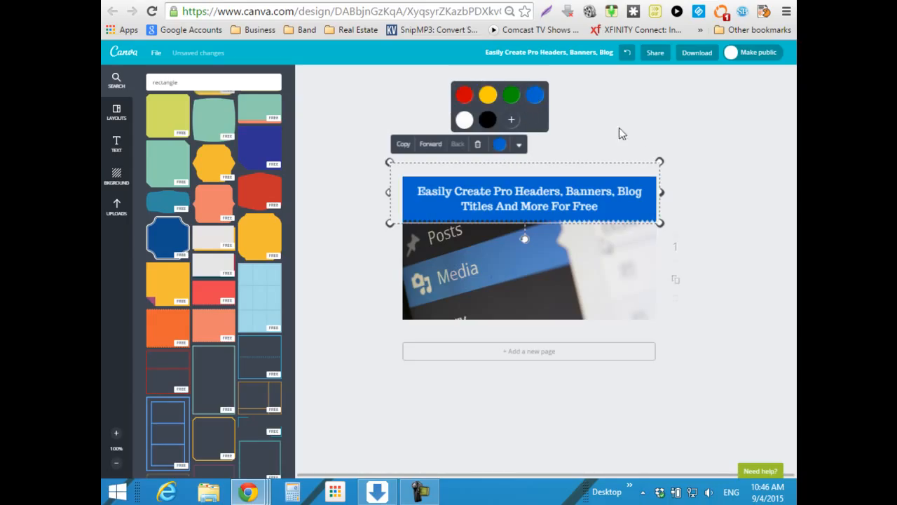
left_click(711, 134)
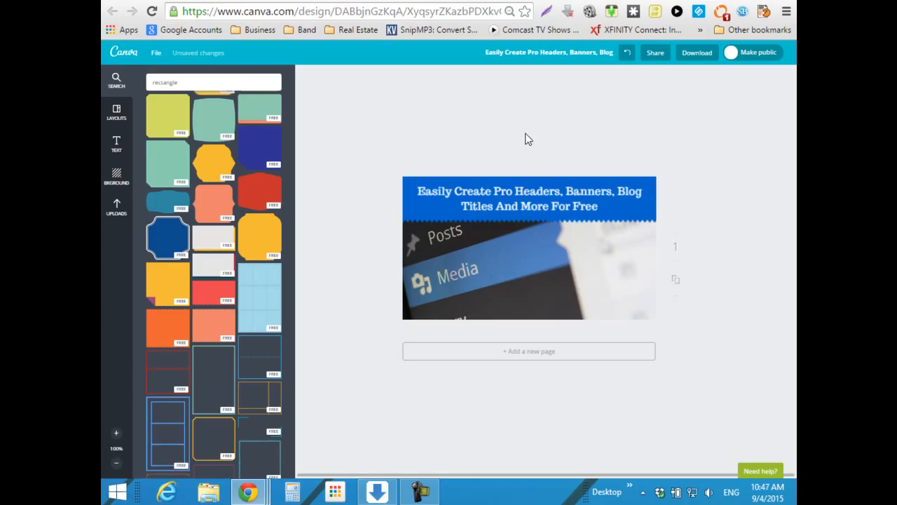
- Set the heading to font size 21, centre it in the blue banner, and open Download options
left_click(520, 190)
triple_click(518, 201)
left_click(495, 168)
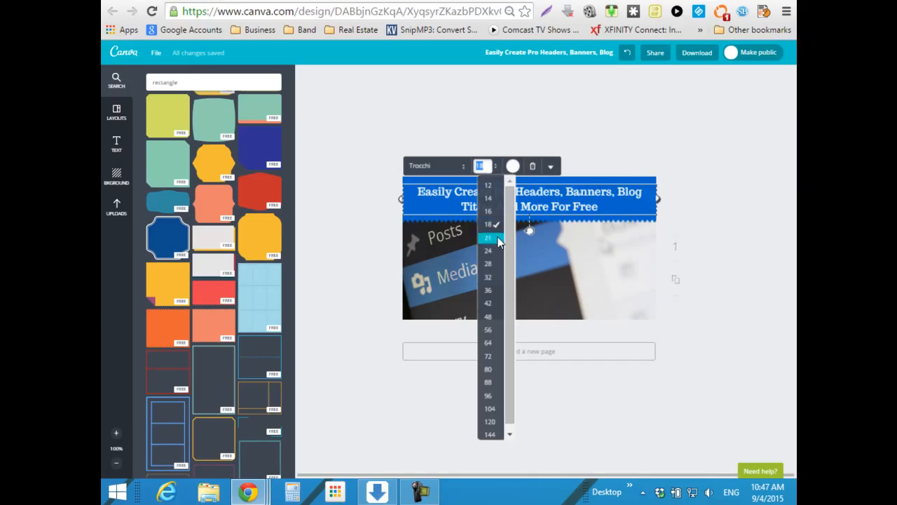
left_click(495, 237)
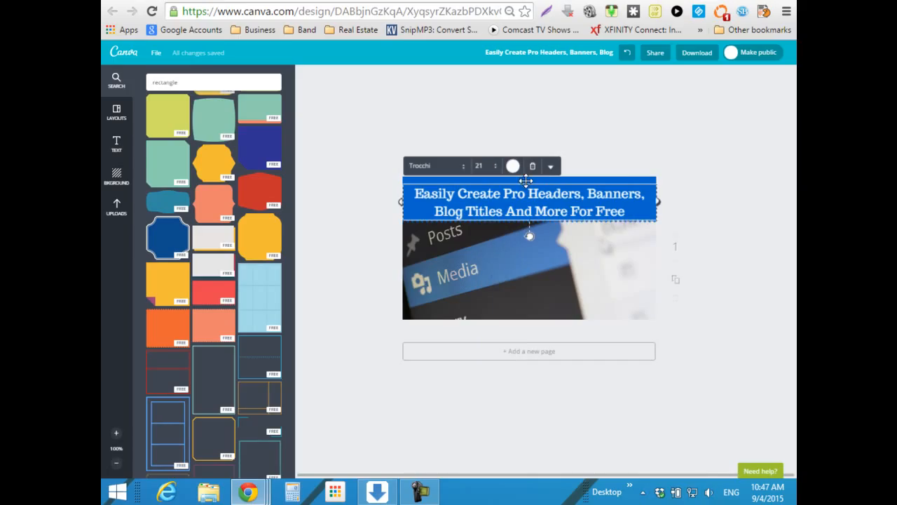
left_click_drag(527, 180, 527, 176)
left_click(530, 130)
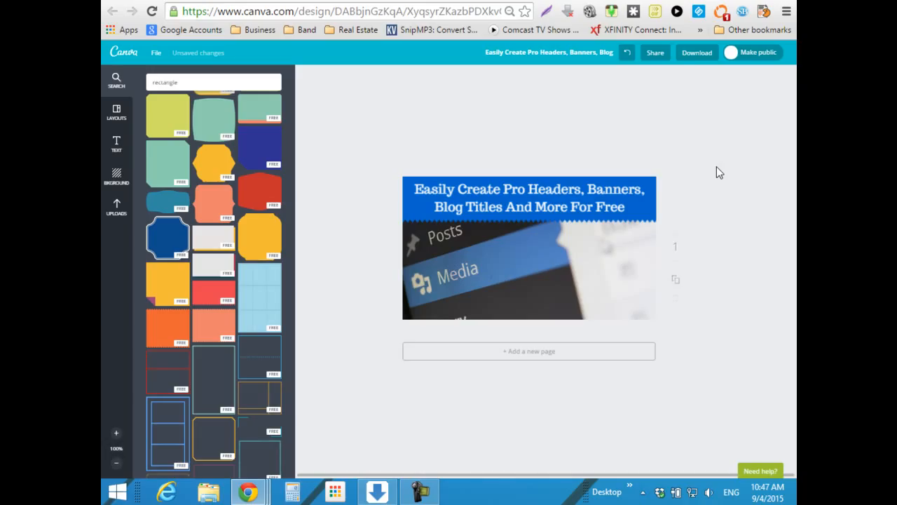
left_click(693, 56)
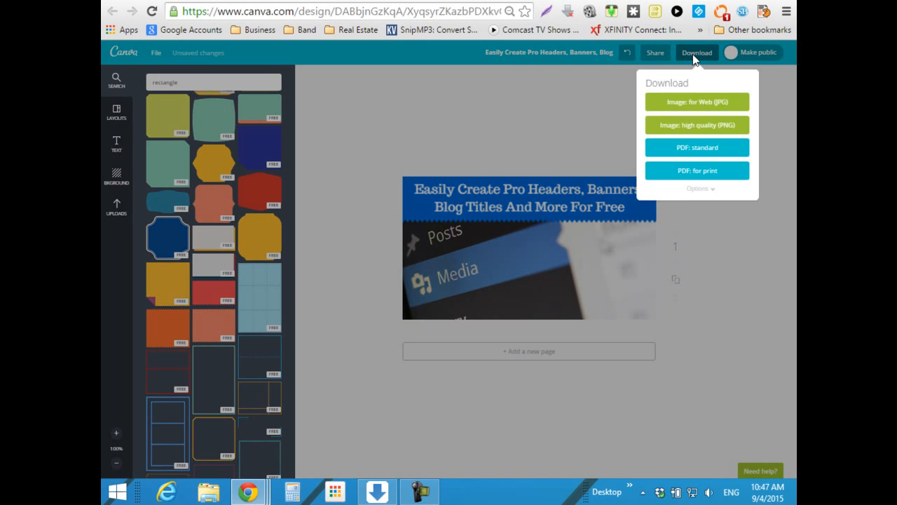
- Download the design as a high-quality PNG into the blogposttitles folder
left_click(693, 129)
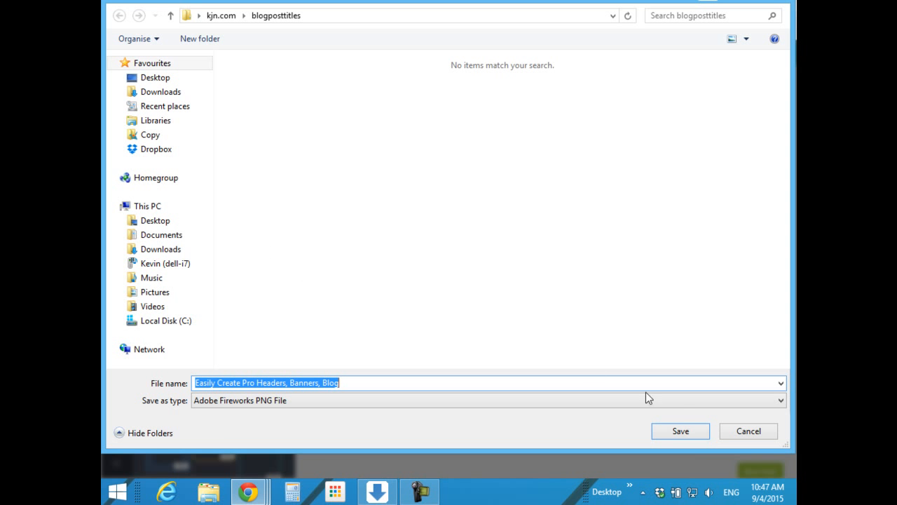
left_click(680, 431)
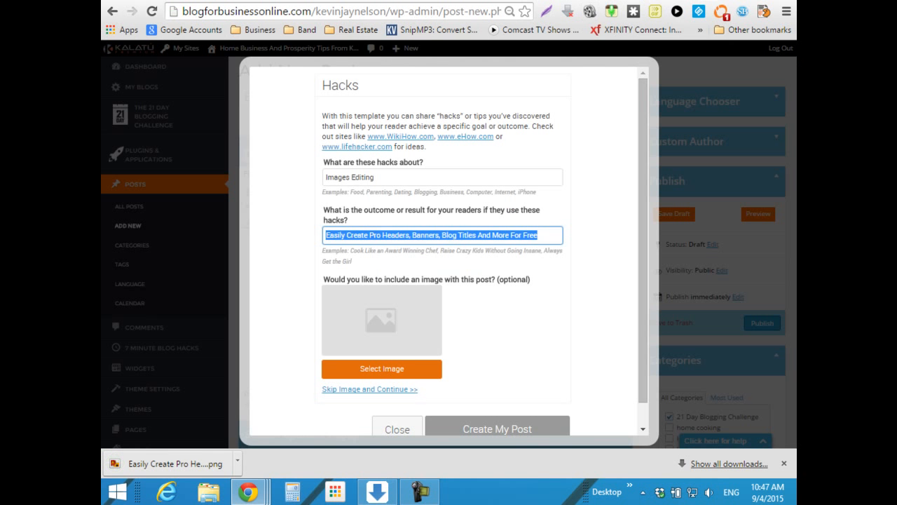
- Upload the downloaded Canva title PNG and set it as the Hacks post's featured image
left_click(378, 368)
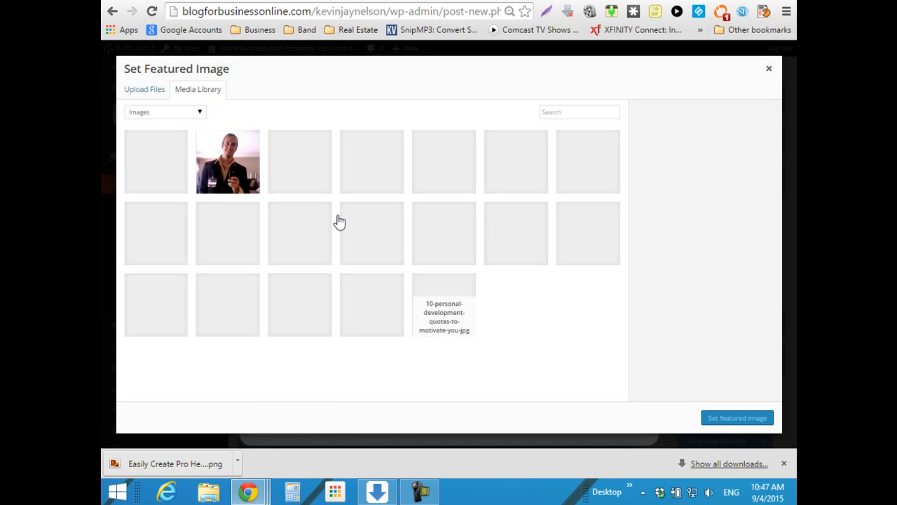
left_click(154, 95)
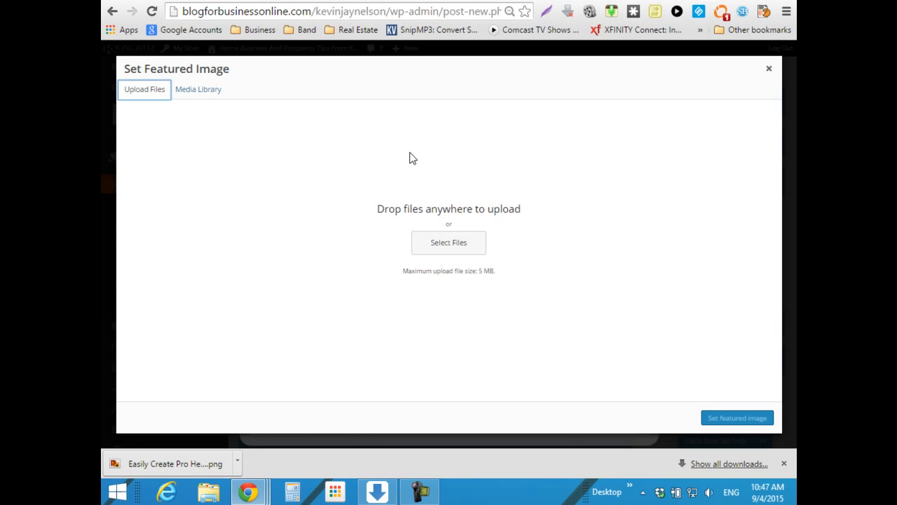
left_click(450, 244)
double_click(418, 120)
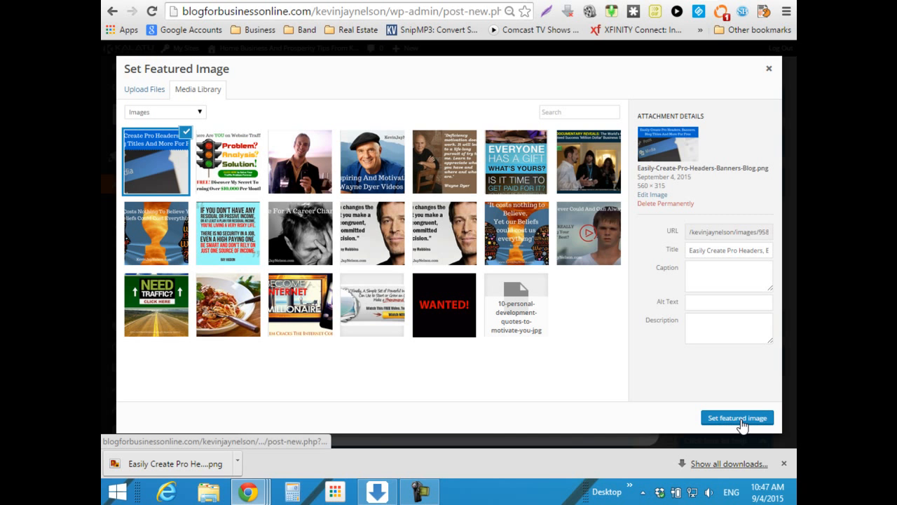
left_click(728, 419)
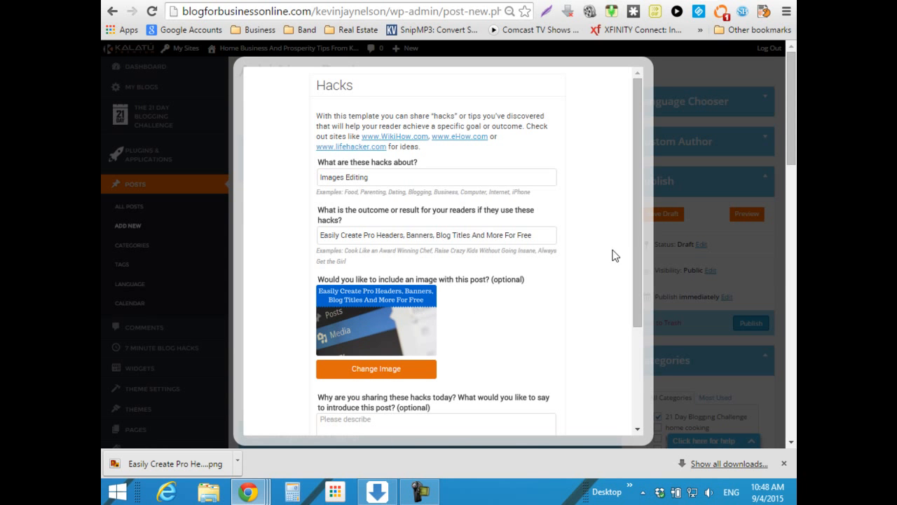
- Scroll the post form to the introduction and switch to the Pixabay photo page
left_click_drag(638, 212, 627, 308)
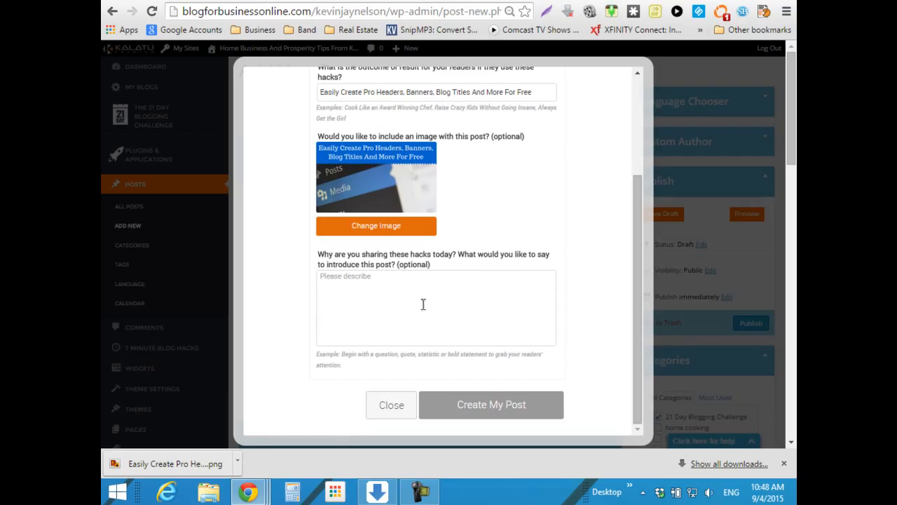
left_click(347, 279)
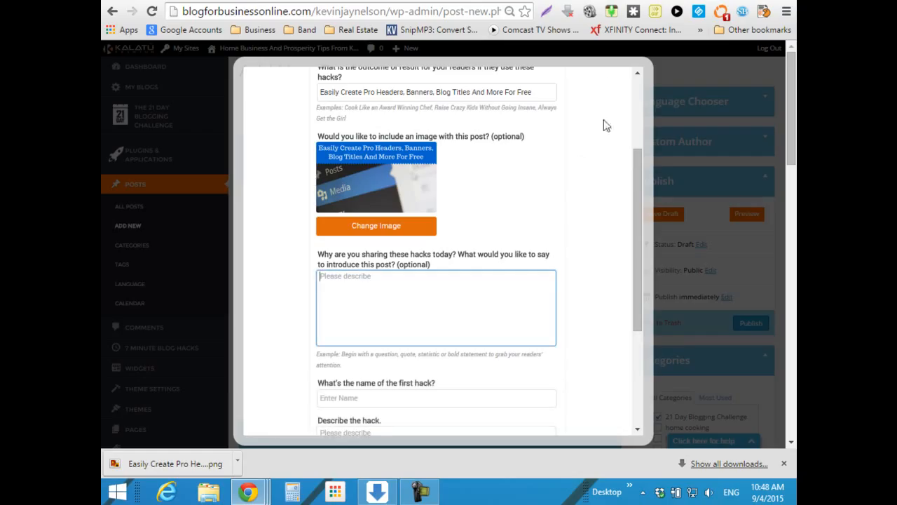
left_click(631, 1)
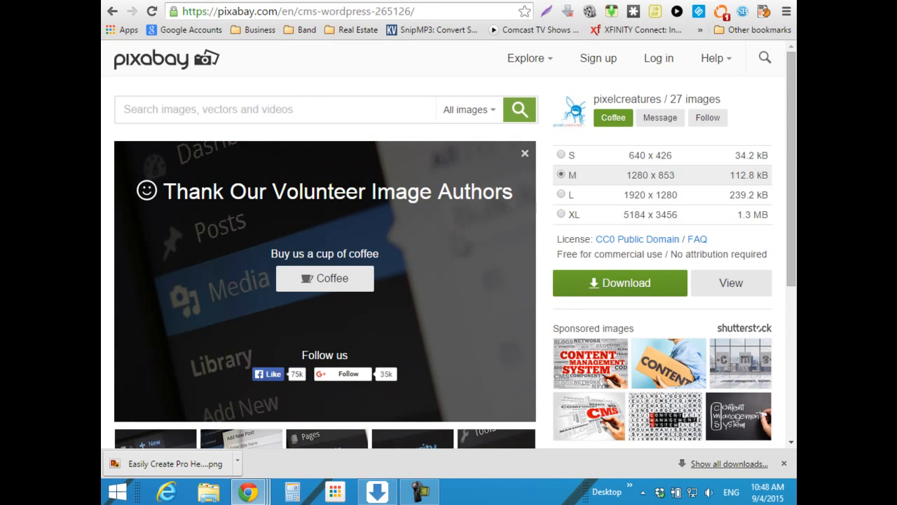
- Return from Pixabay to the Canva title design and close the 'Your design is ready' popup
left_click(617, 1)
left_click(631, 2)
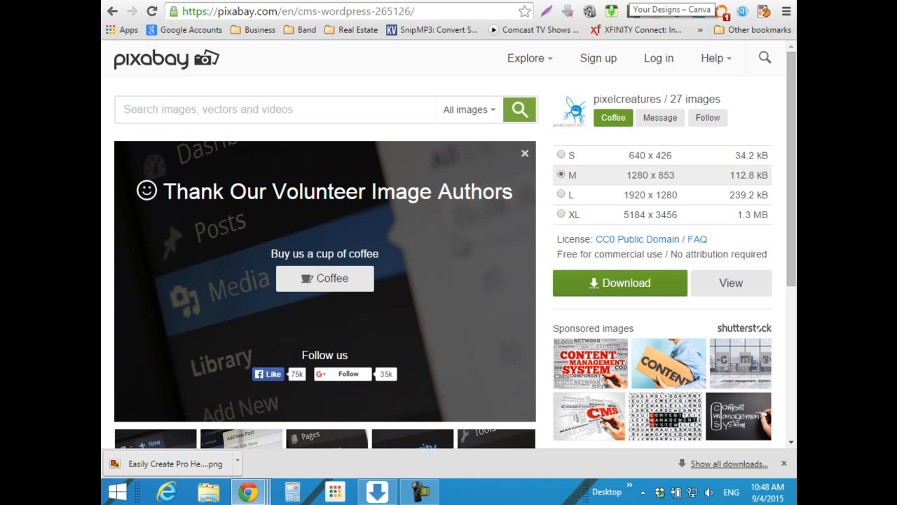
left_click(673, 2)
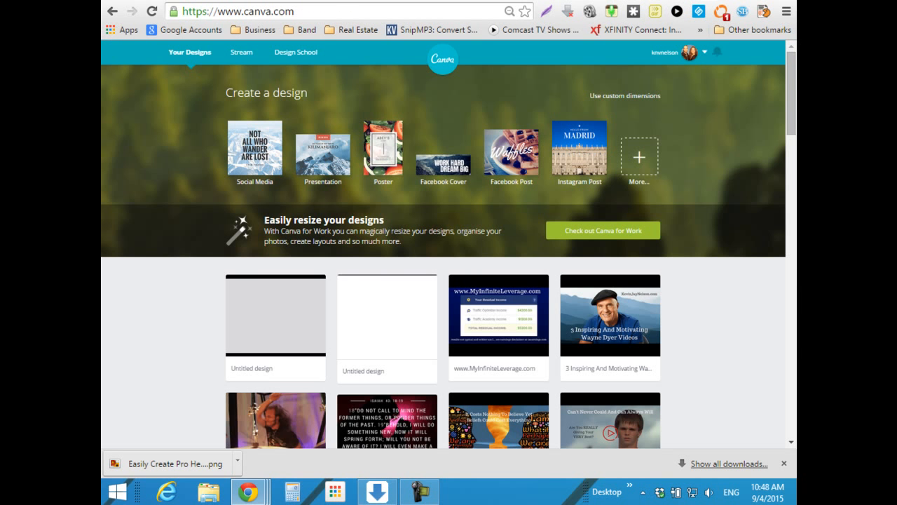
left_click(393, 1)
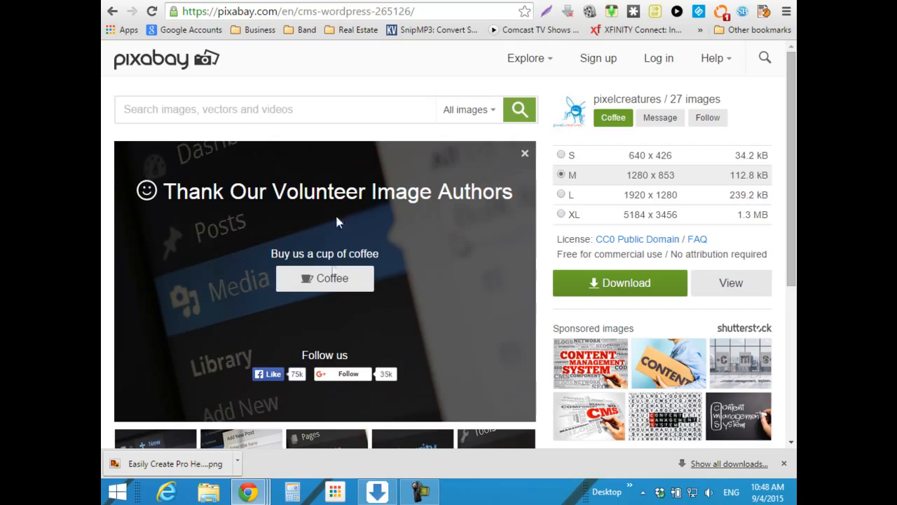
left_click(666, 2)
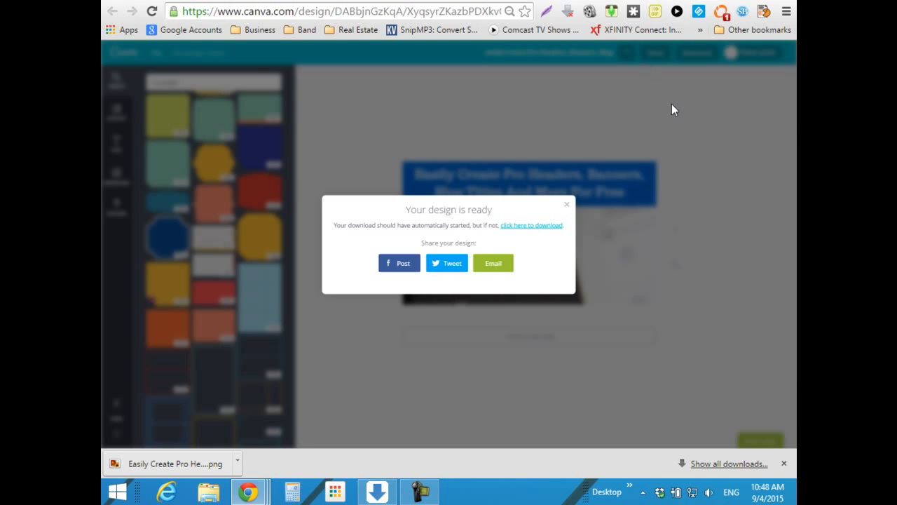
left_click(688, 113)
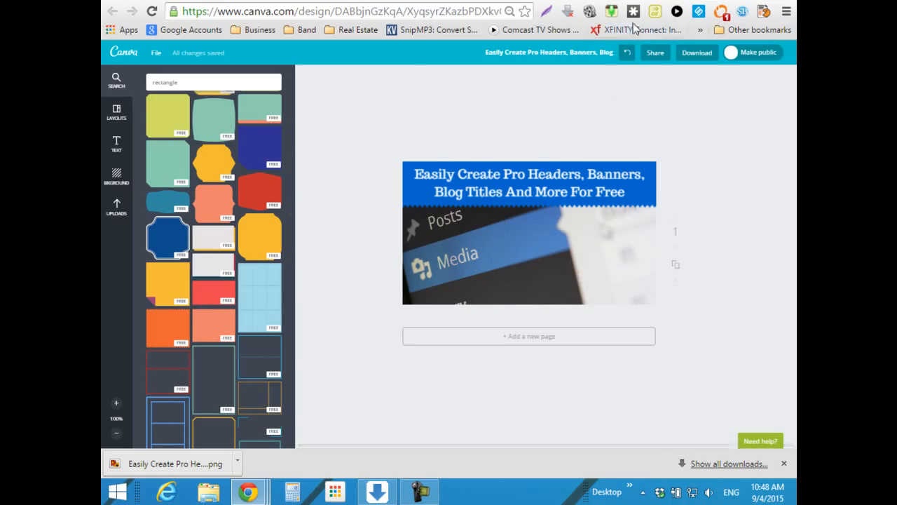
- Open the full Create a design list from Canva home and browse Social Media, Events and Ads types
left_click(633, 0)
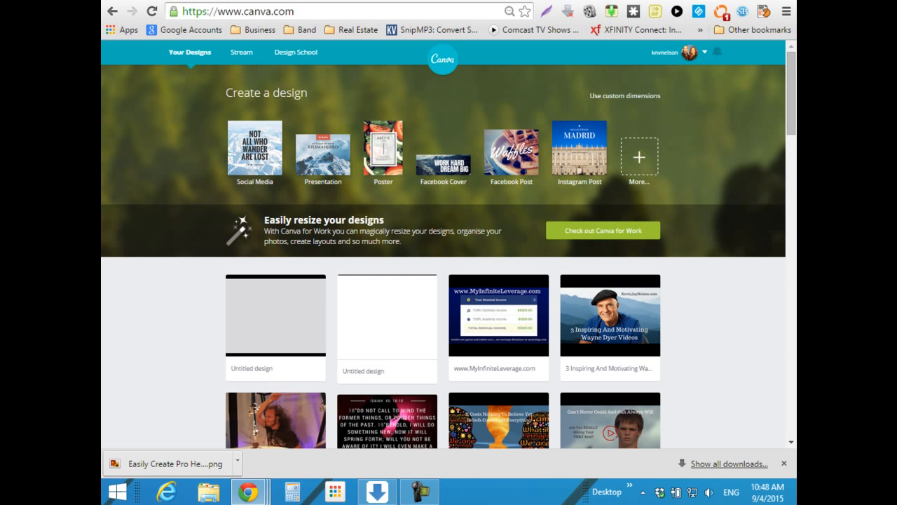
left_click(647, 159)
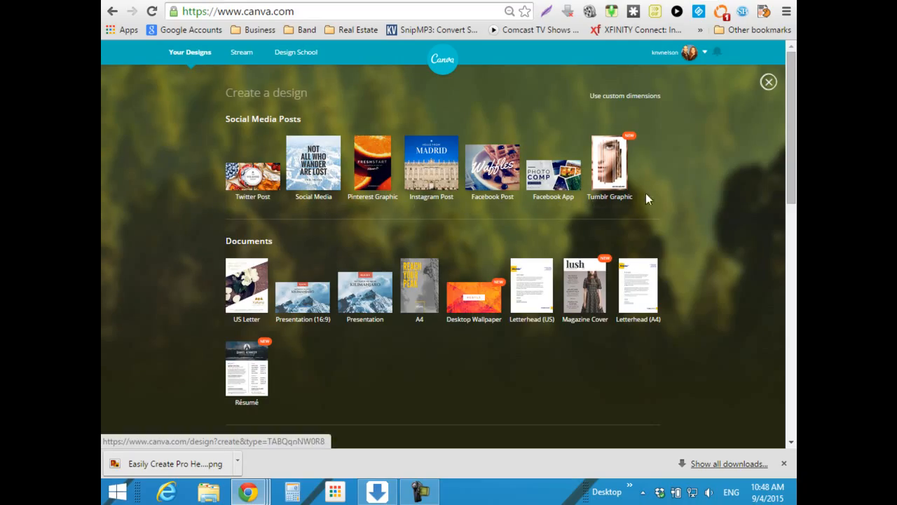
scroll(698, 196, "down", 2)
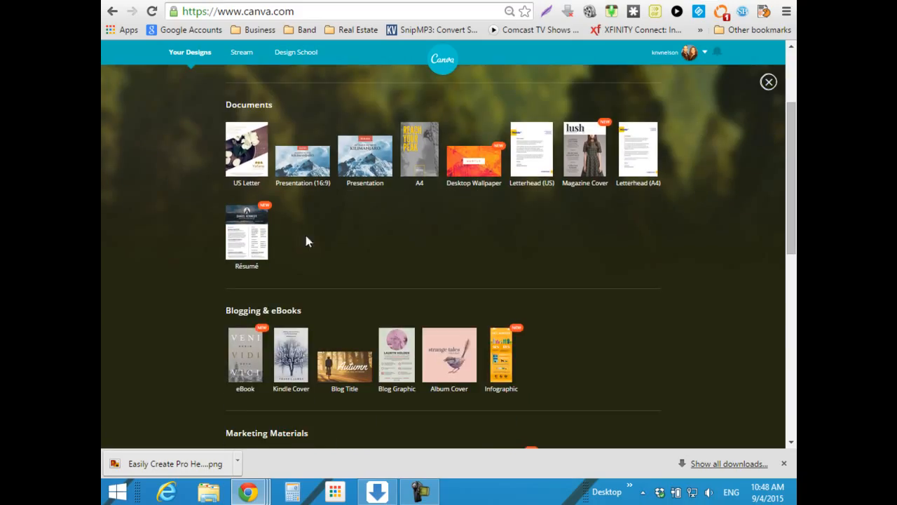
scroll(182, 288, "down", 2)
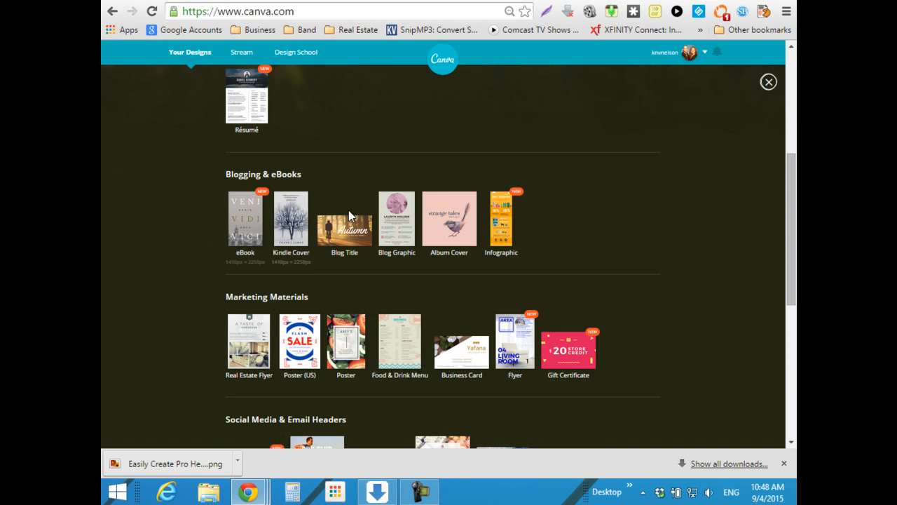
scroll(666, 288, "down", 1)
scroll(673, 266, "down", 2)
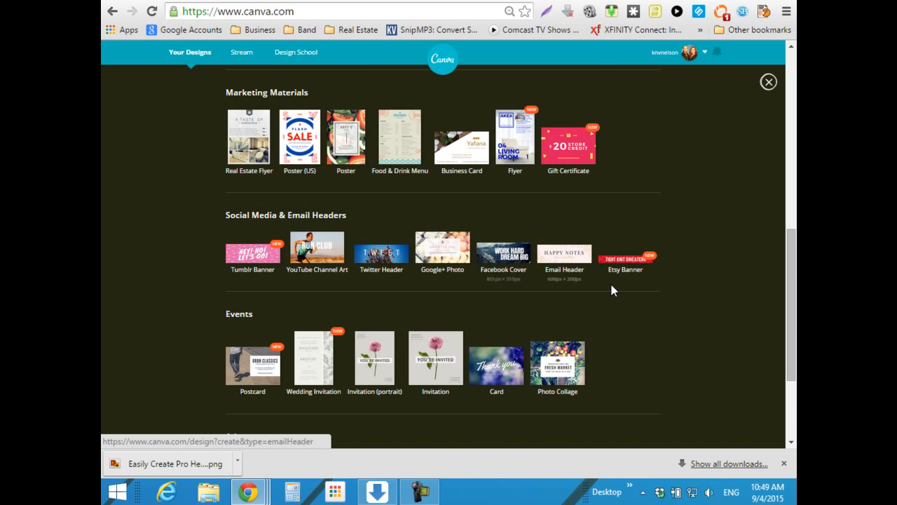
scroll(704, 263, "down", 2)
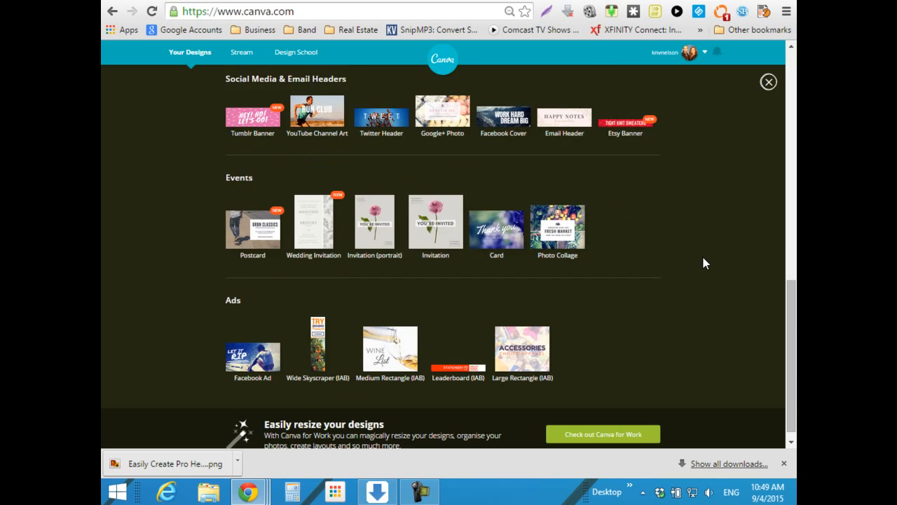
scroll(687, 258, "down", 1)
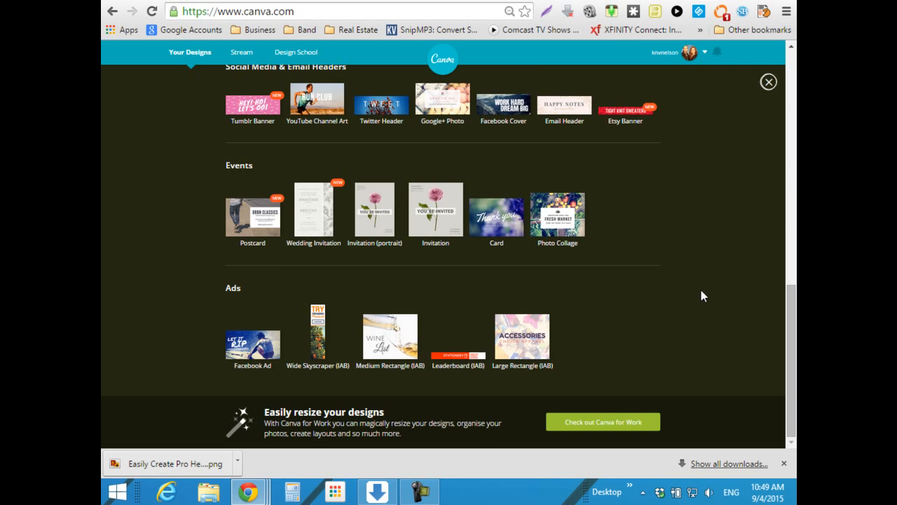
scroll(701, 291, "up", 9)
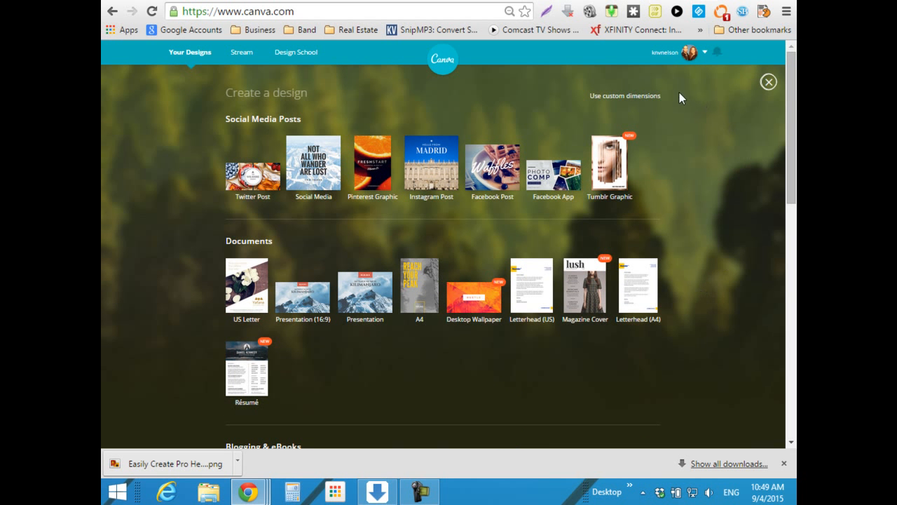
- Show then hide the custom dimensions fields, and return to the WordPress Hacks post form
left_click(639, 96)
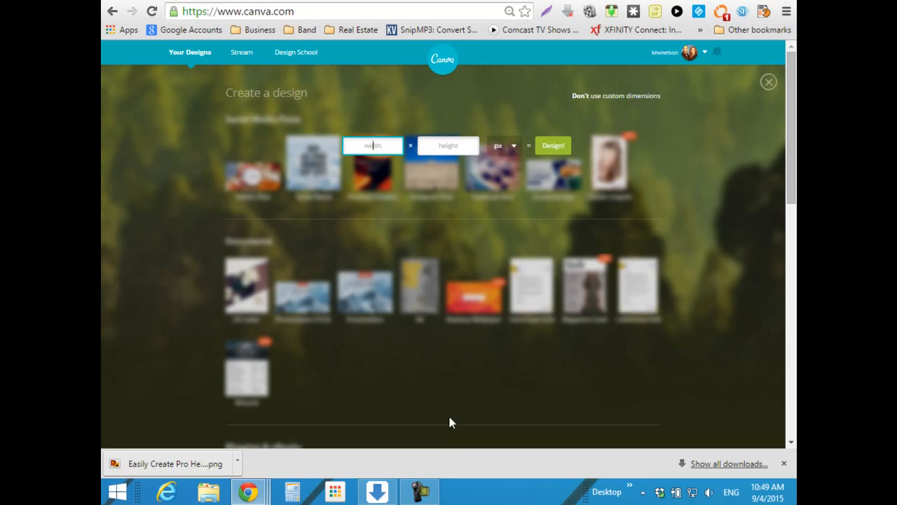
left_click(727, 165)
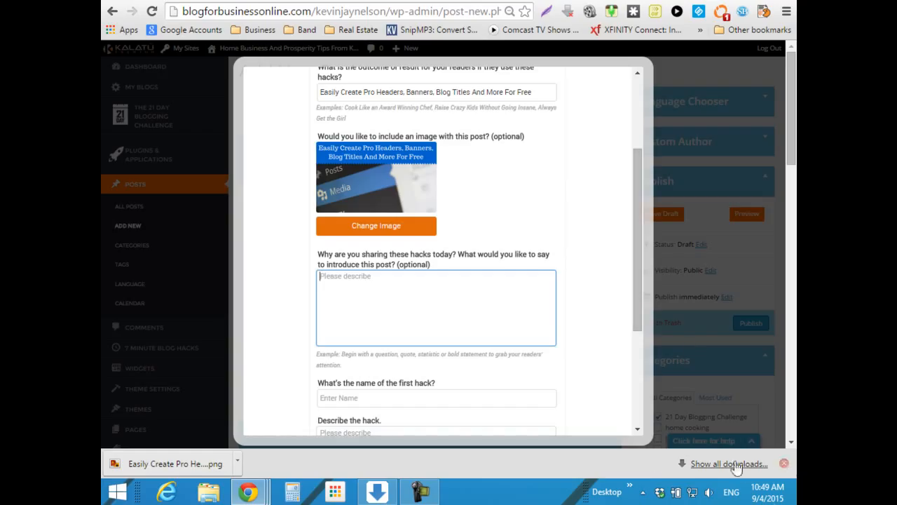
left_click(420, 492)
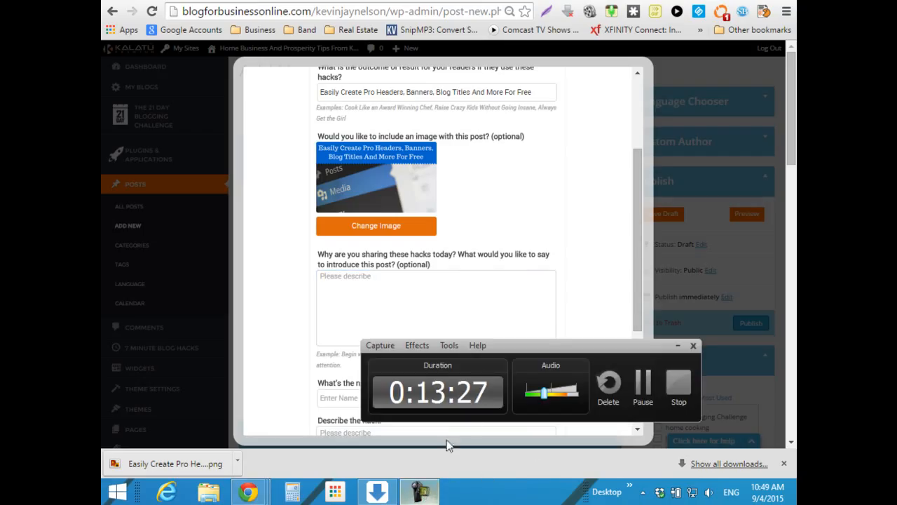